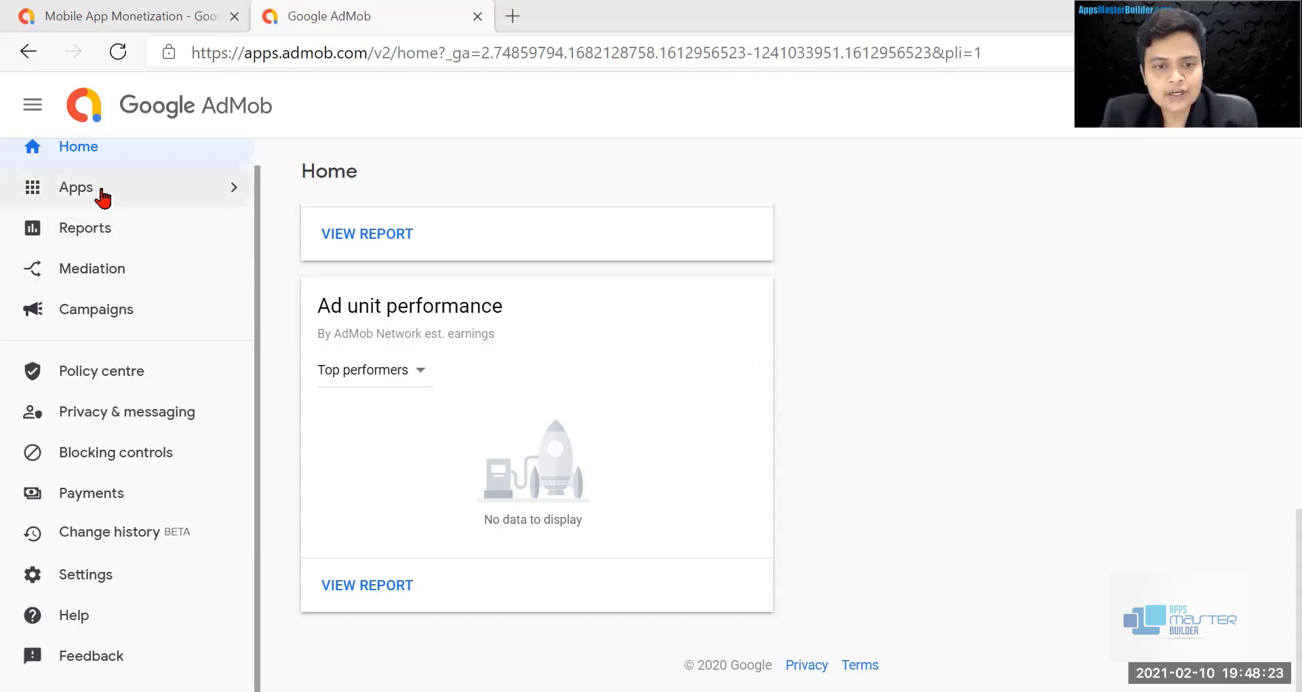
Step: Start setting up a new Android app that is not listed on a supported app store
click(102, 194)
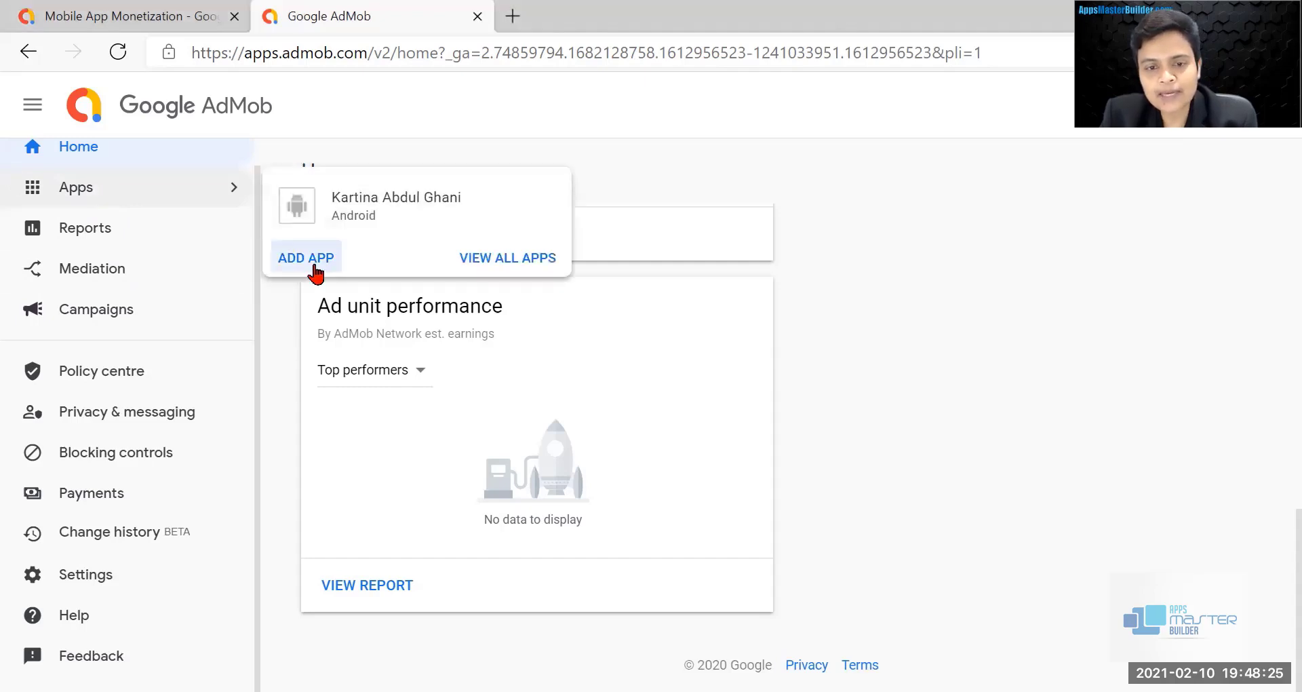
click(313, 266)
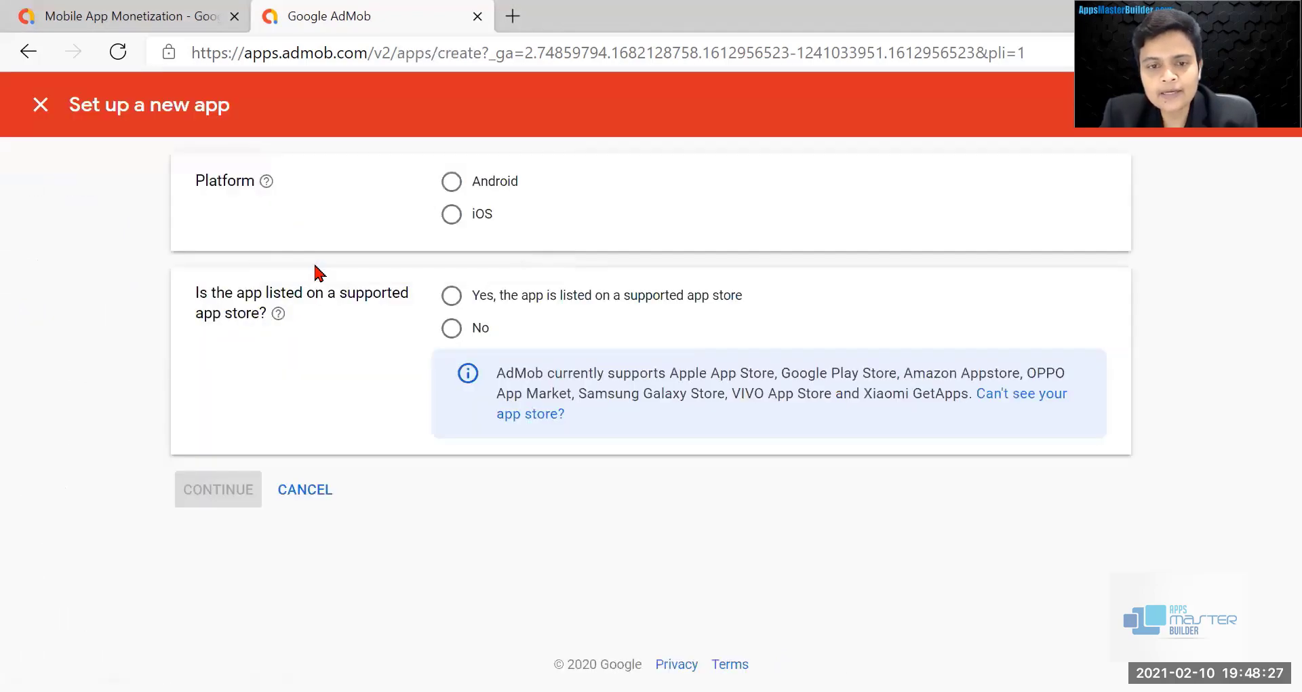
click(451, 187)
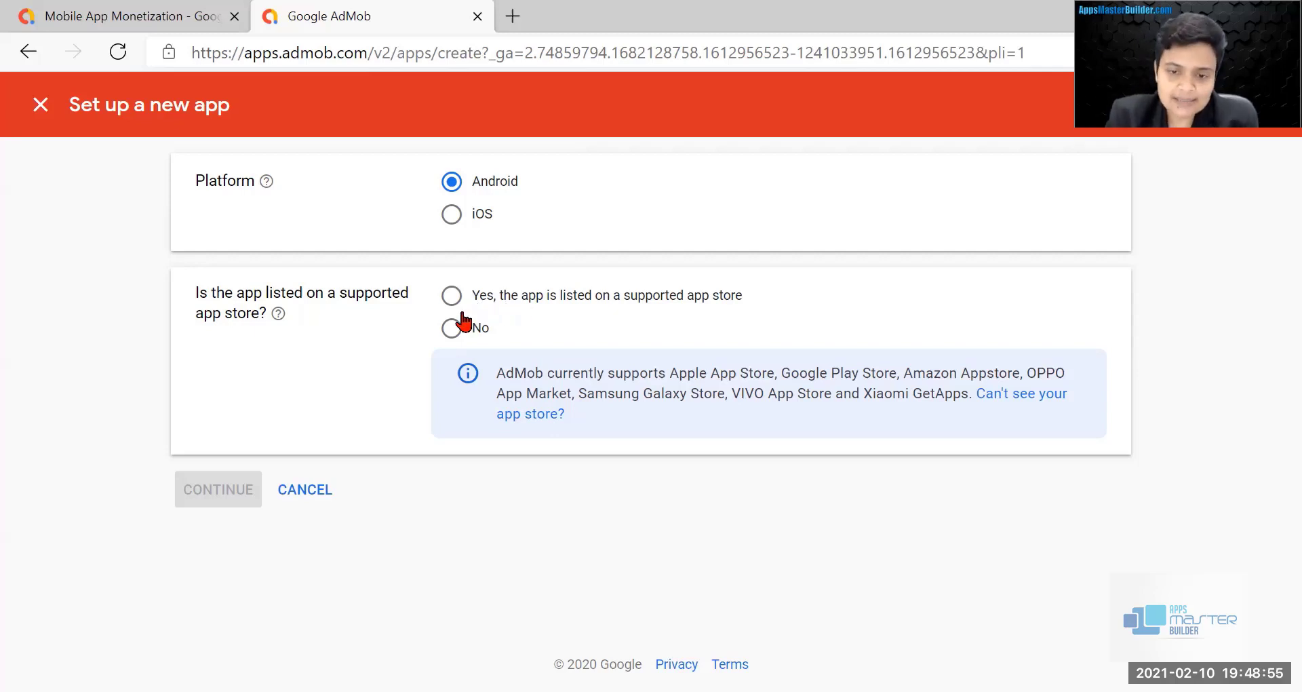
click(451, 330)
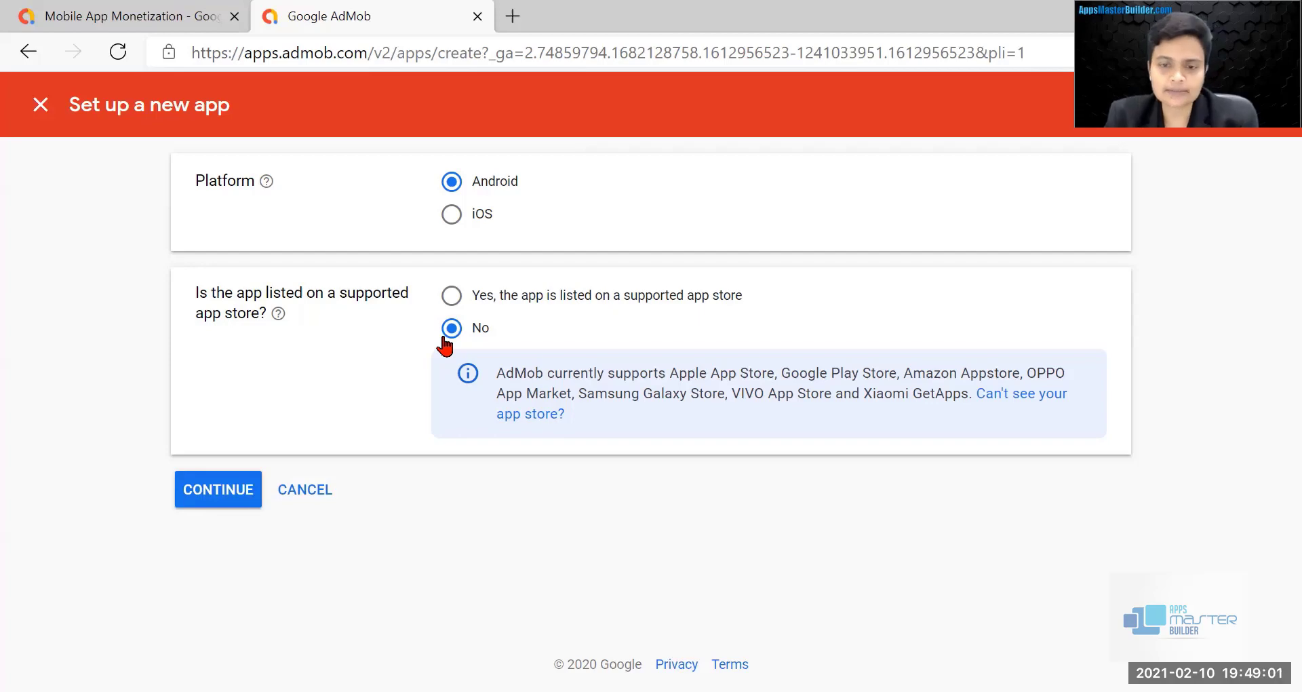
click(238, 500)
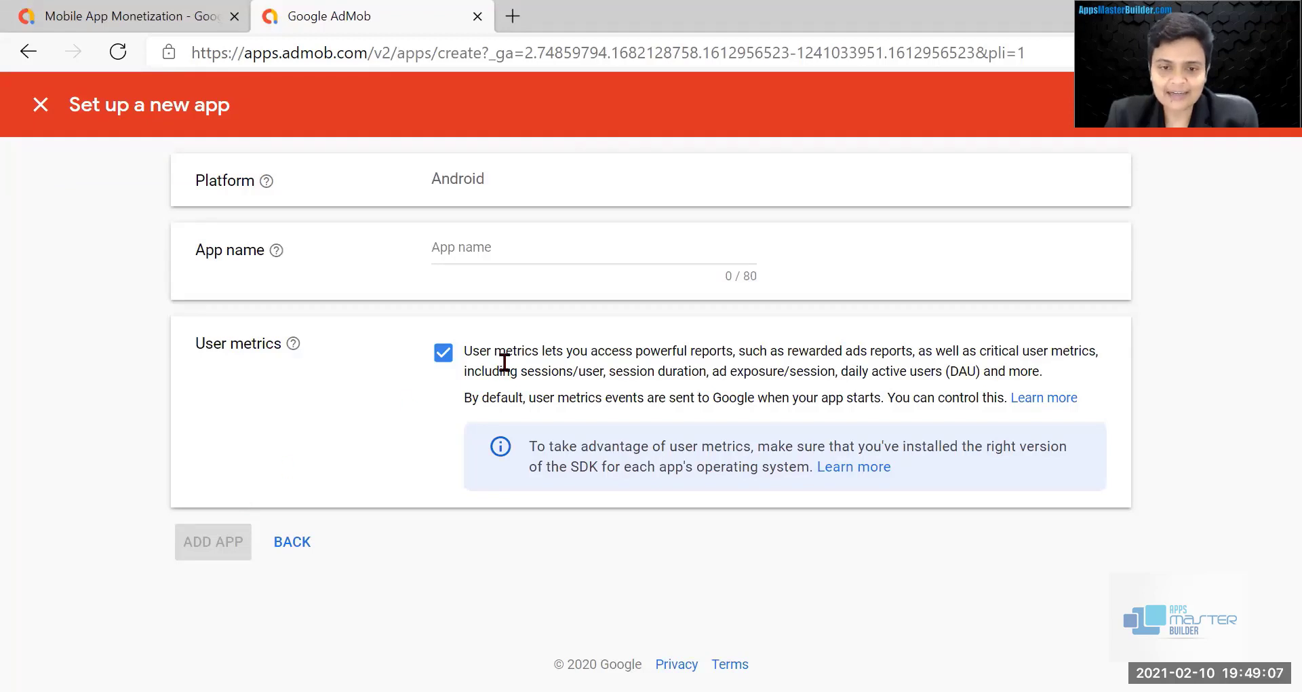
Step: Name the new app AppsMasterBuilder and add it with user metrics left on
click(476, 241)
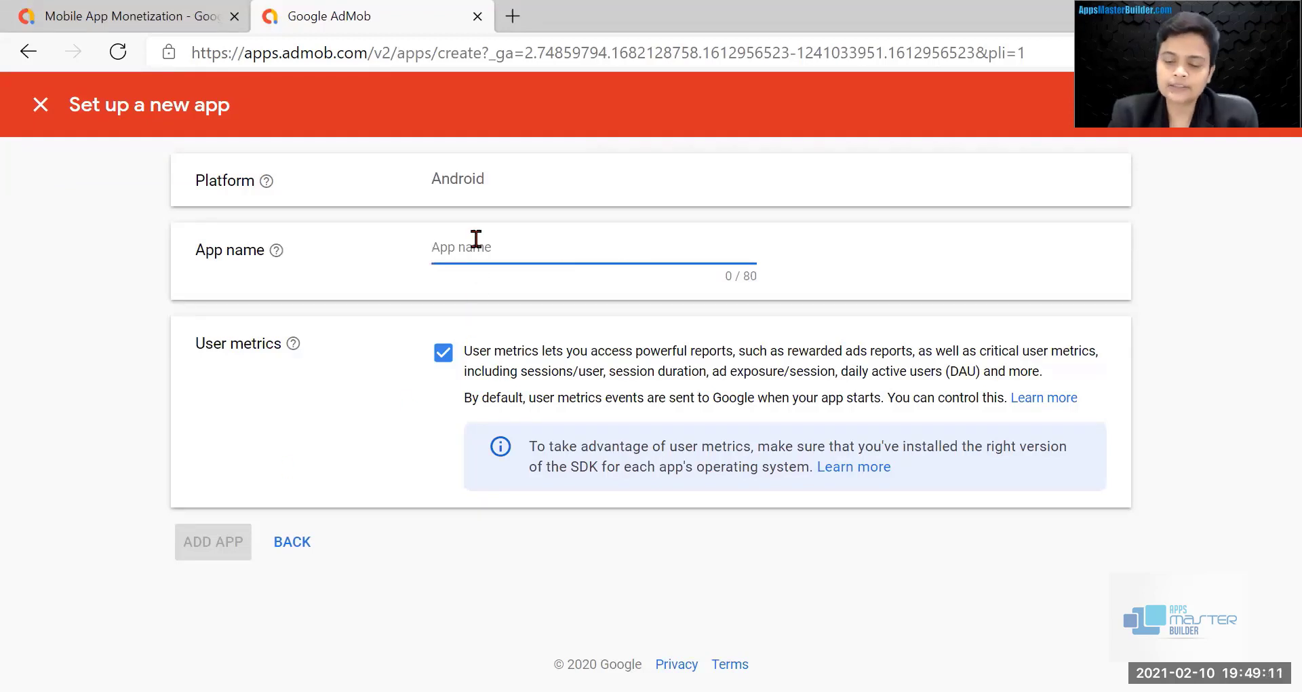
text(AppsMaste)
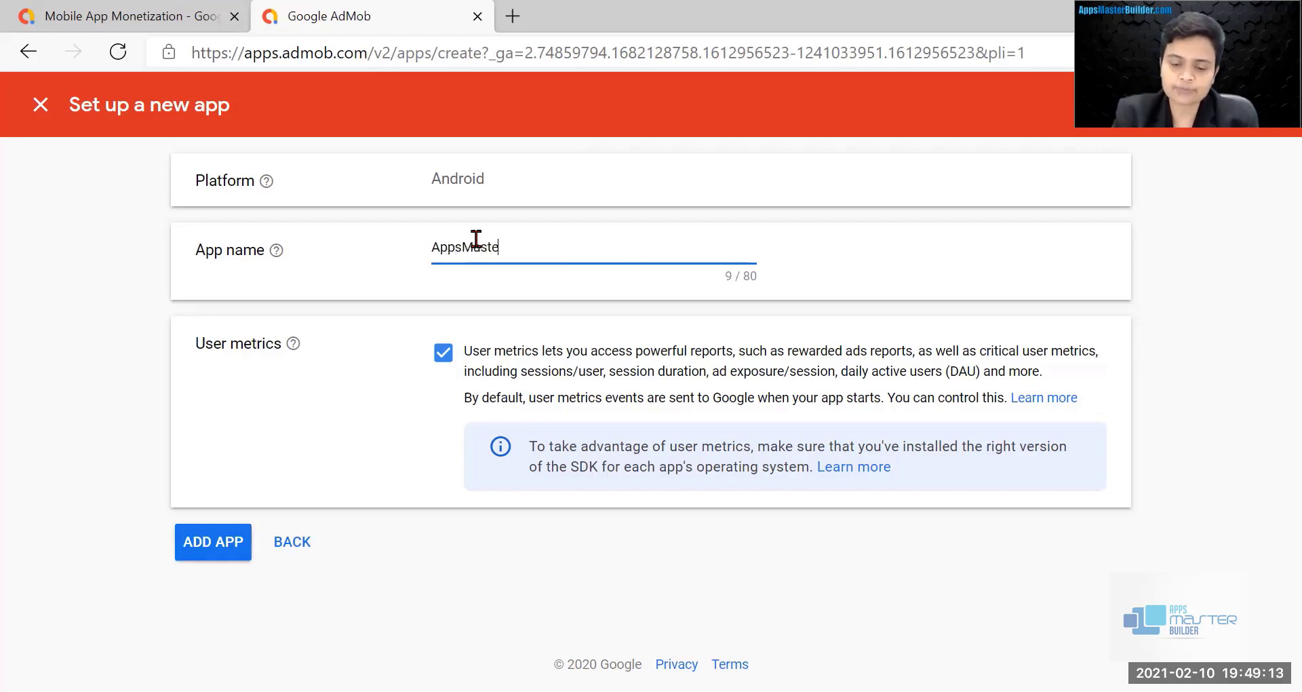
text(rBuilder)
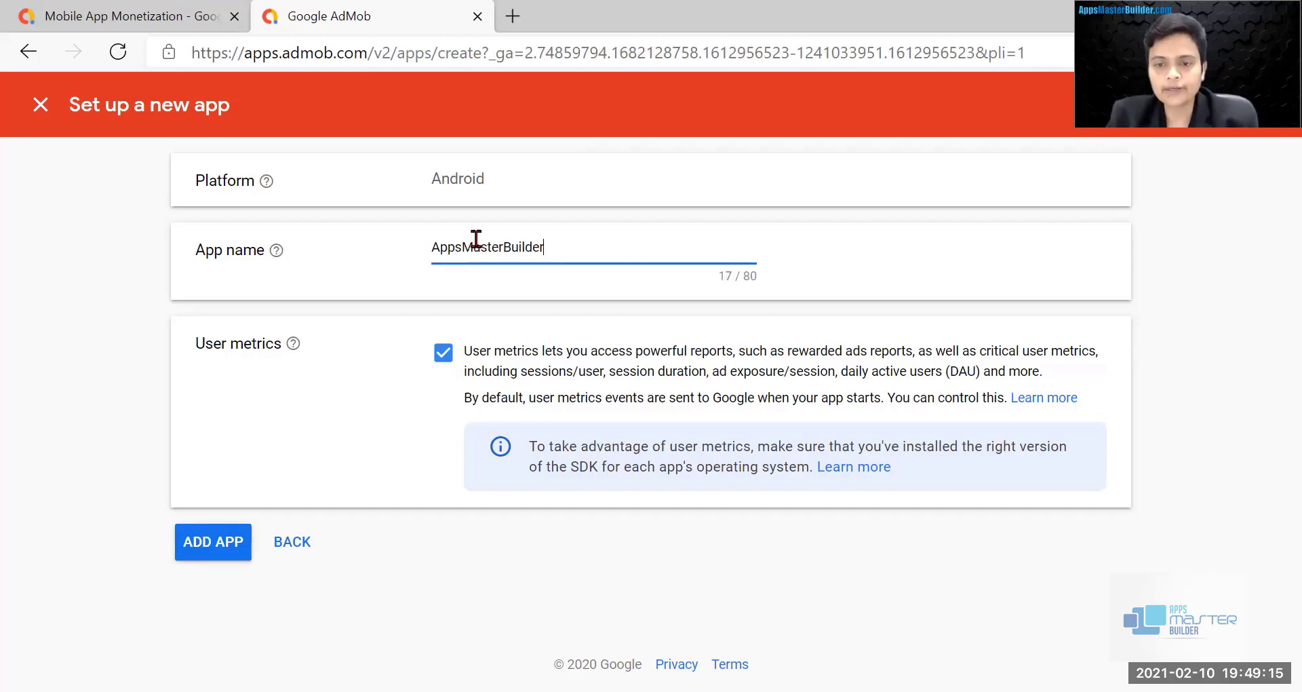
click(214, 546)
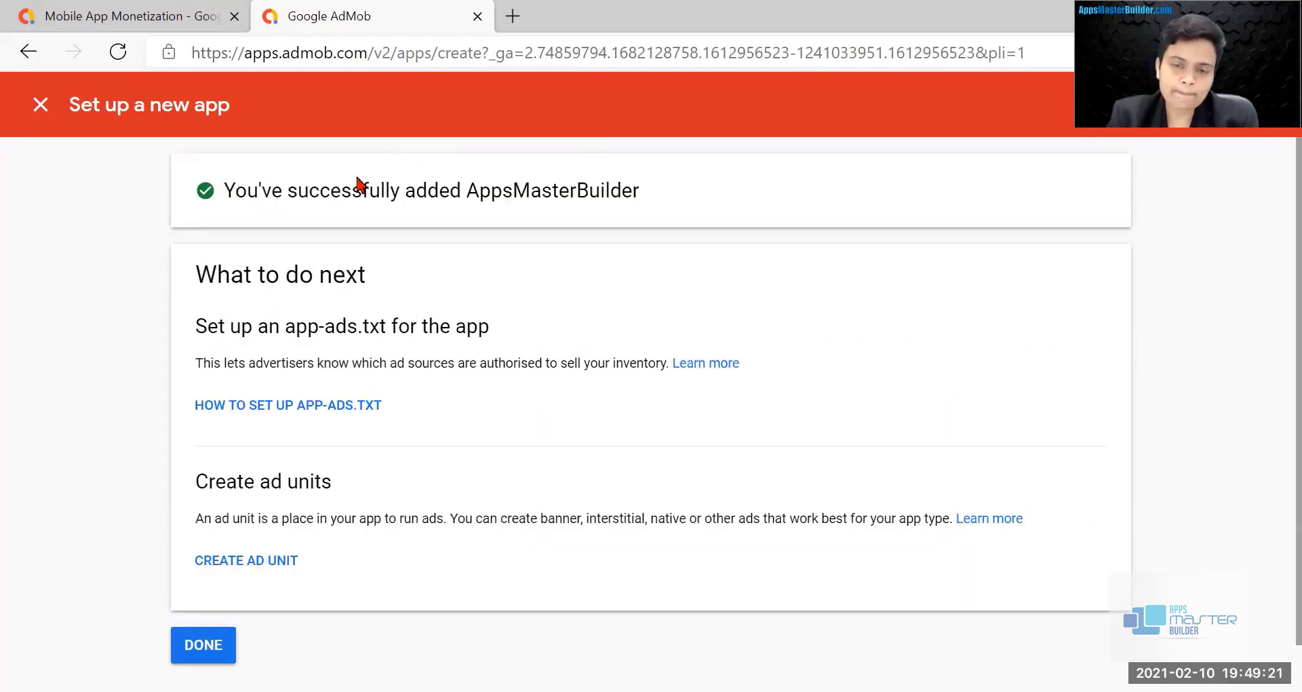
Step: Start a Banner ad unit for AppsMasterBuilder and name it Banner
scroll(358, 190, down, 1)
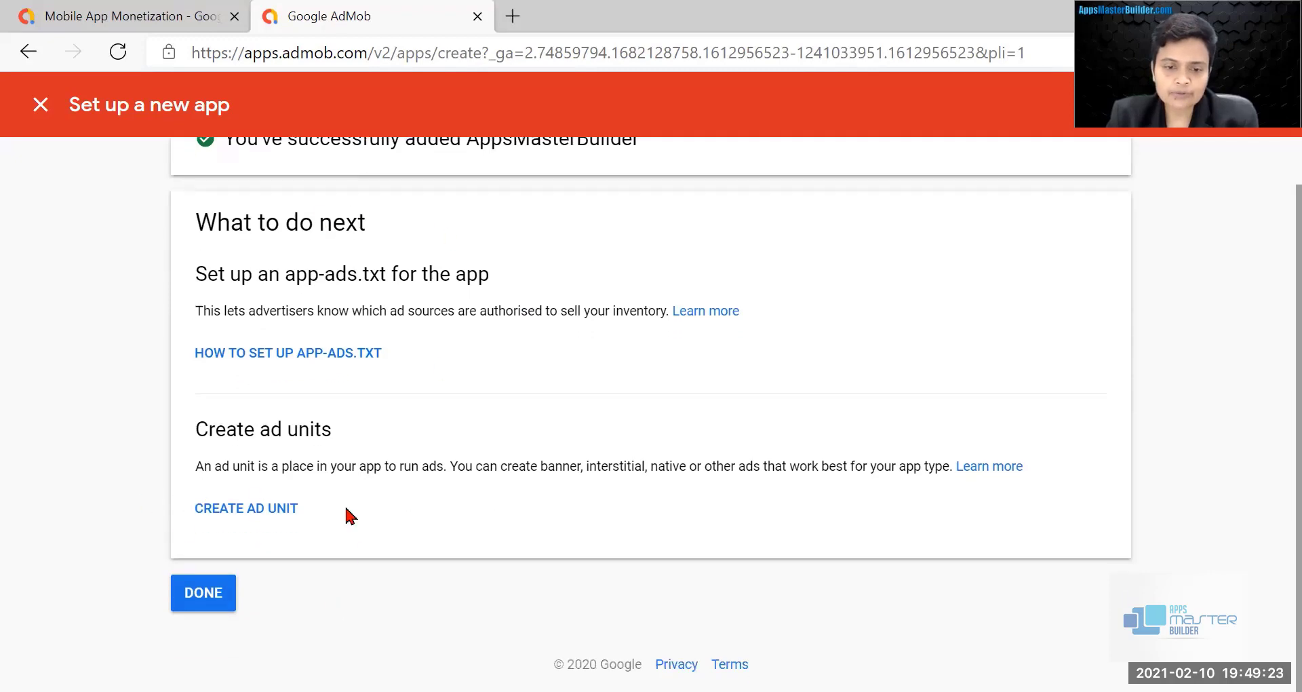
click(266, 521)
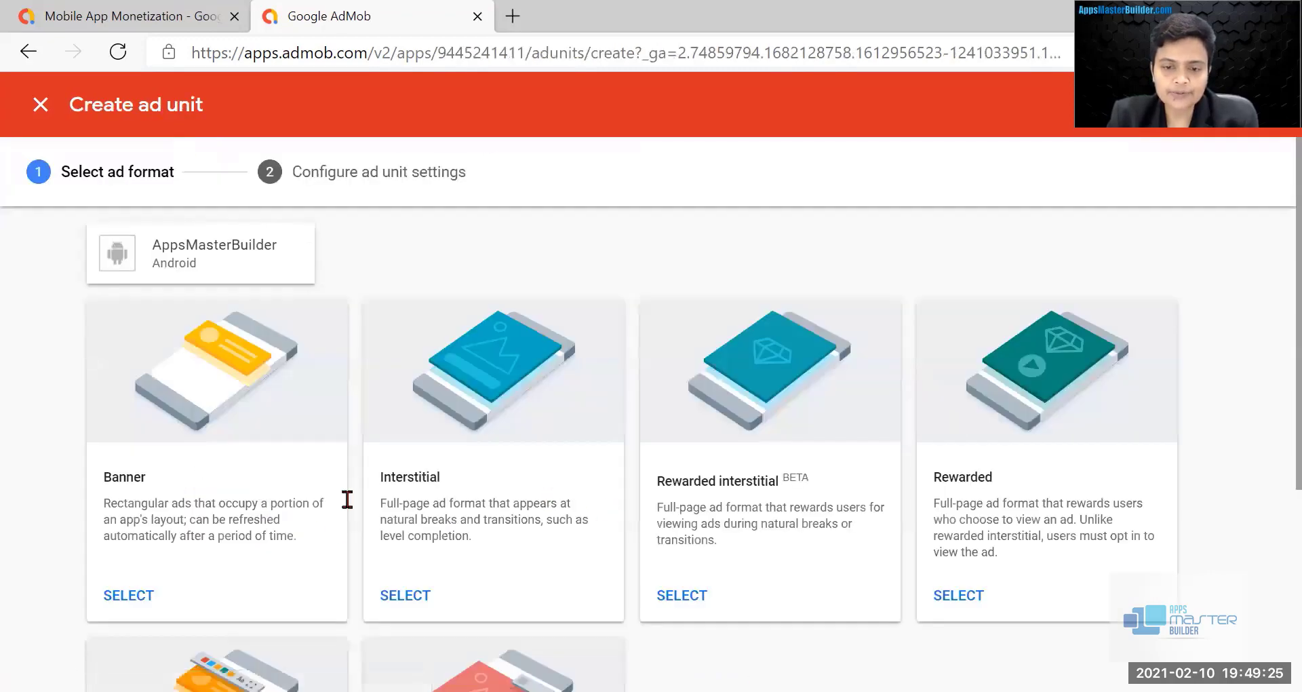
scroll(540, 392, down, 2)
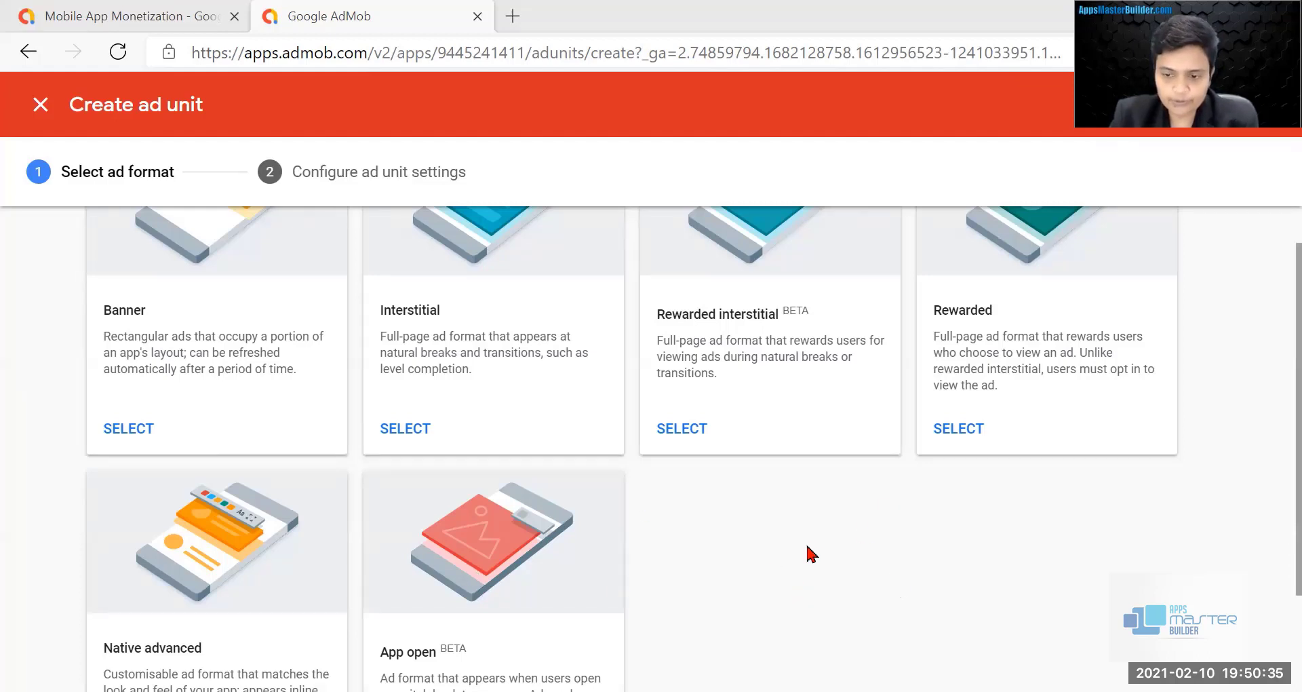
scroll(344, 417, up, 1)
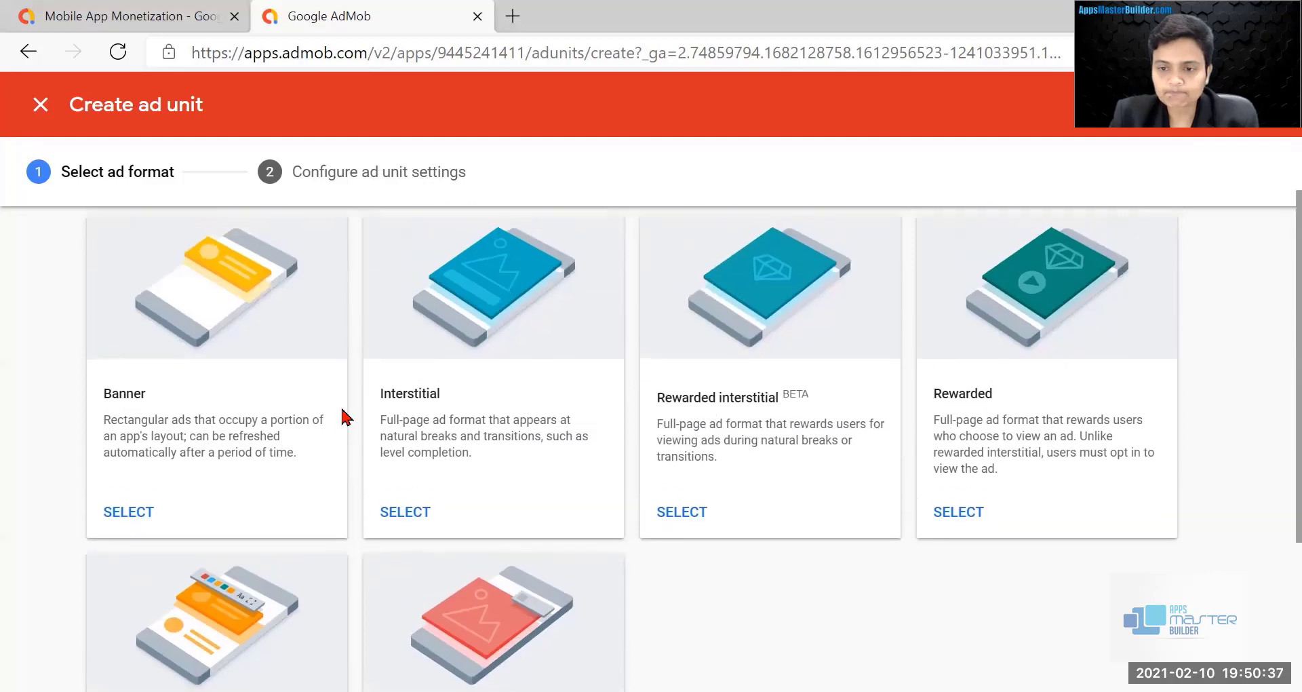
click(142, 519)
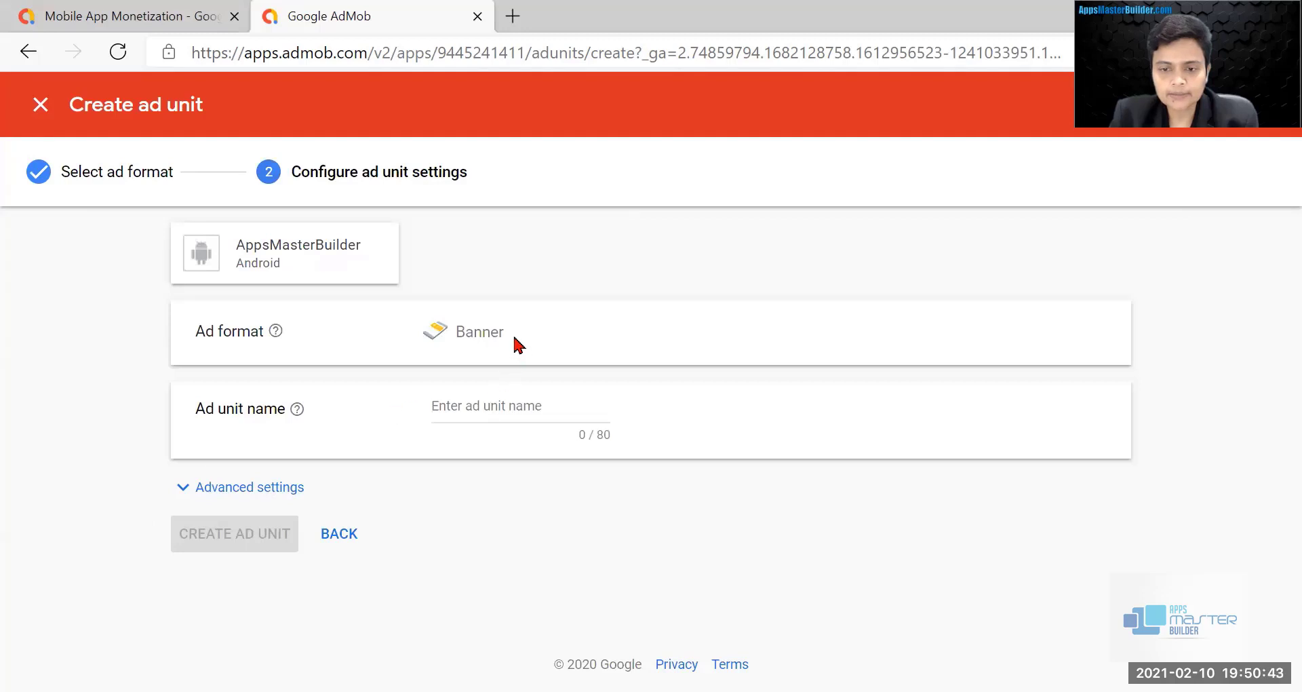
drag(515, 339, 451, 343)
key(ctrl+c)
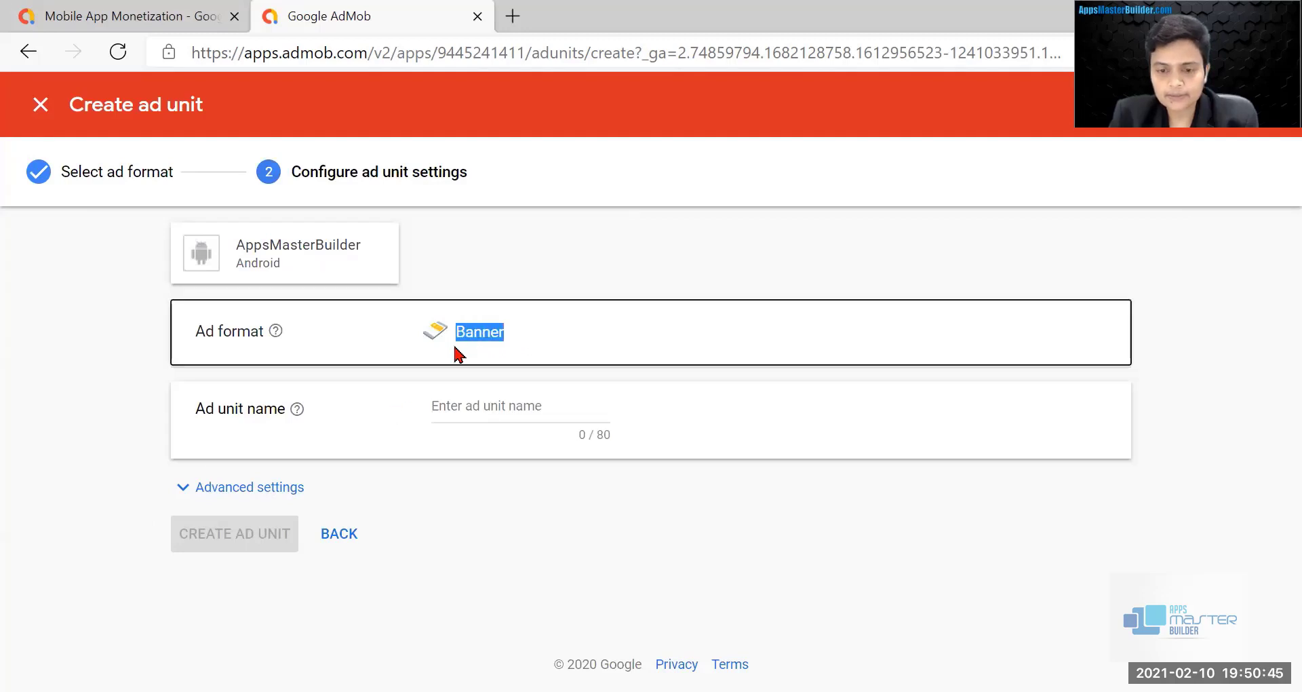
click(475, 404)
key(ctrl+v)
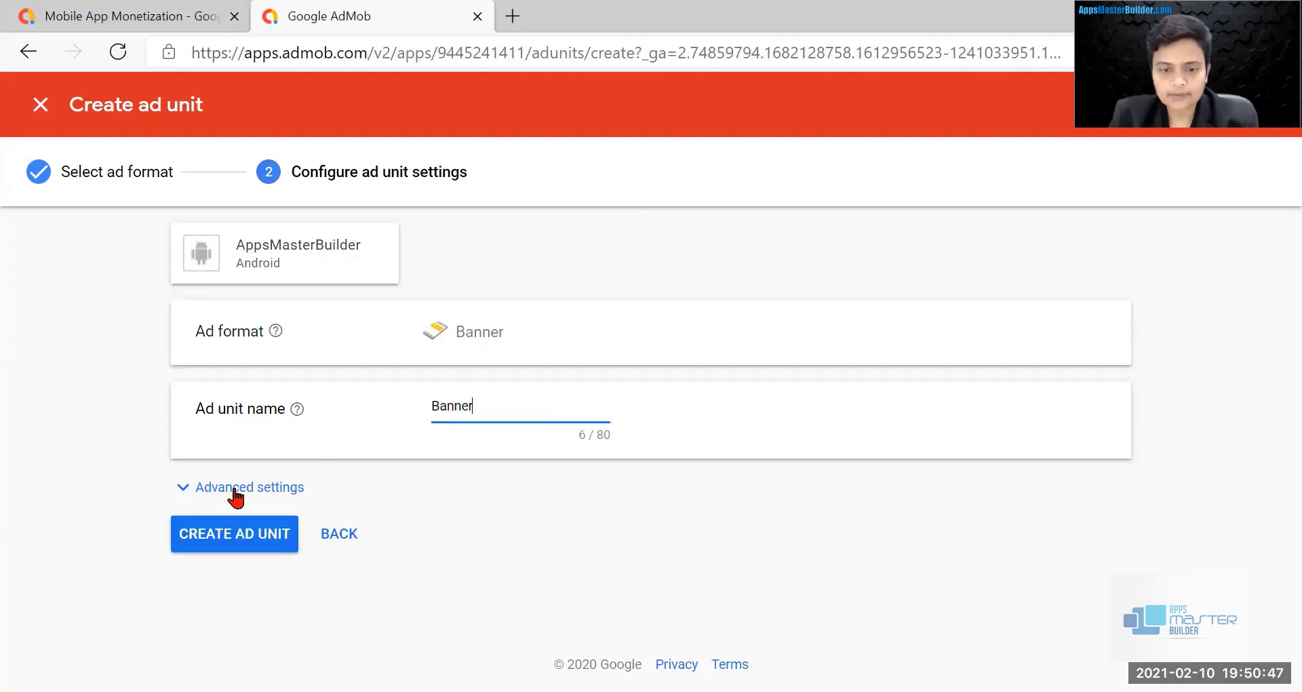
Step: Set the banner's automatic refresh to a custom rate of 30 seconds in the advanced settings and create the ad unit
click(293, 492)
scroll(547, 398, down, 4)
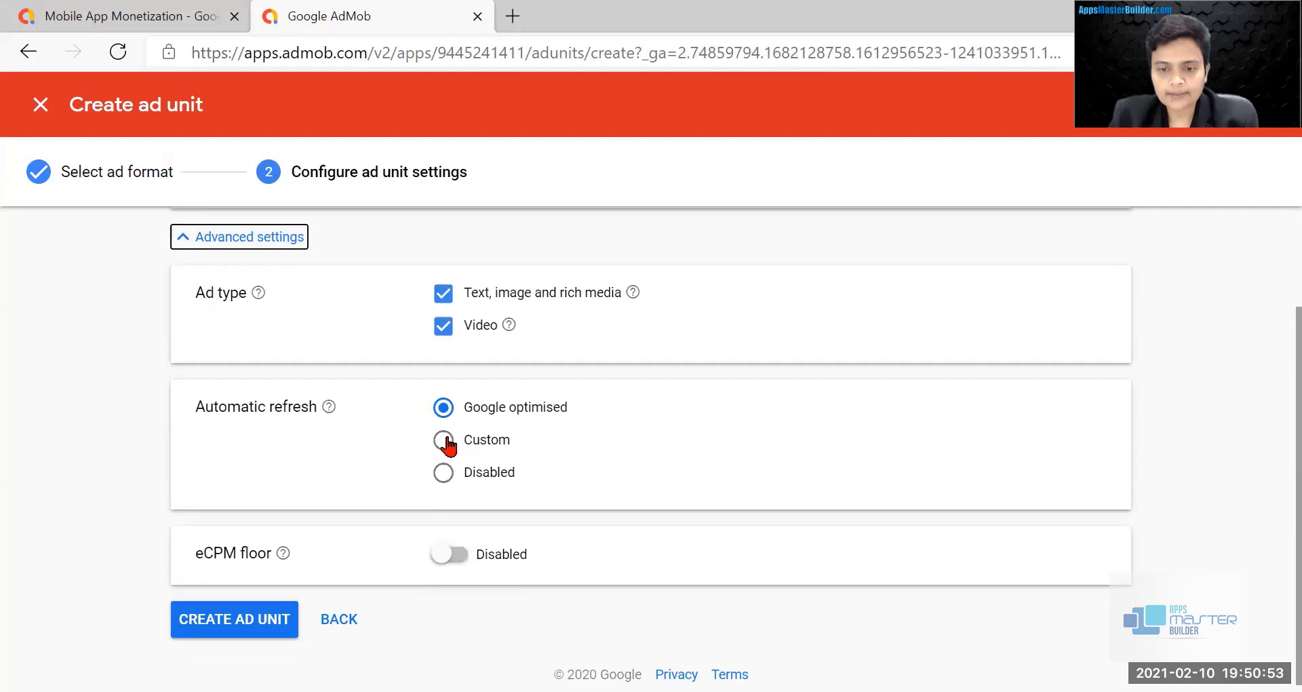
click(444, 441)
scroll(689, 386, down, 1)
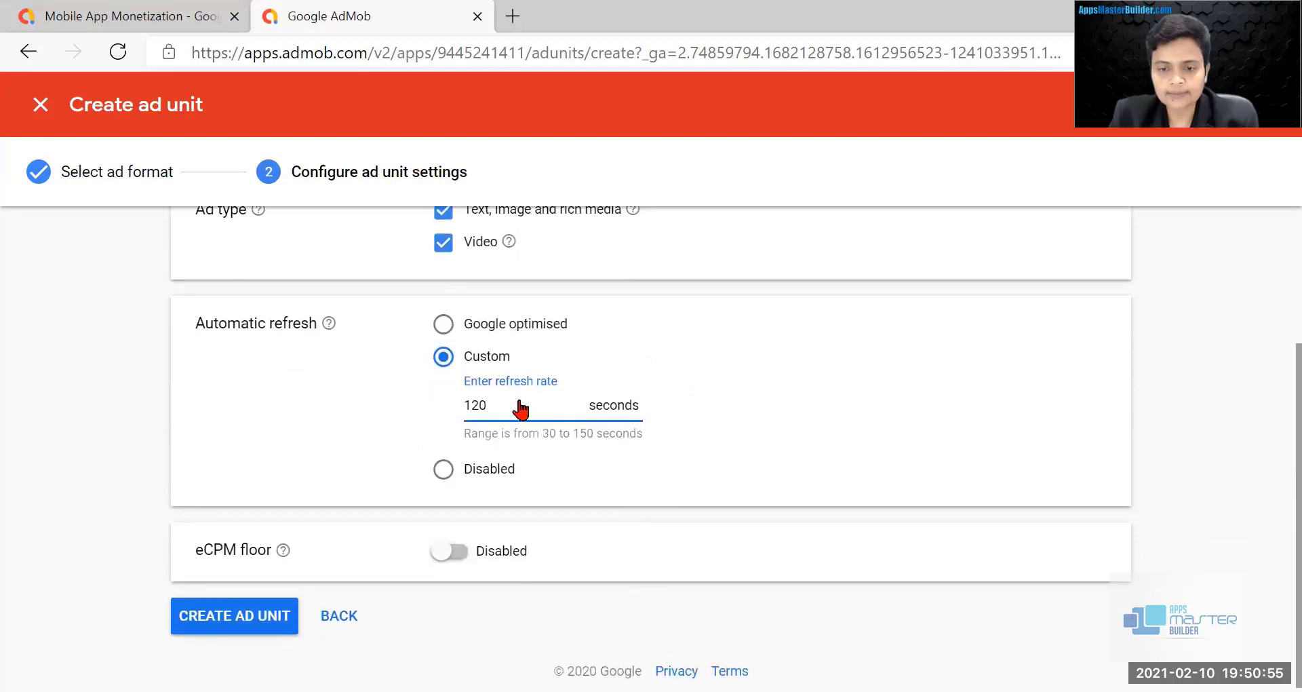
drag(523, 405, 417, 413)
text(30)
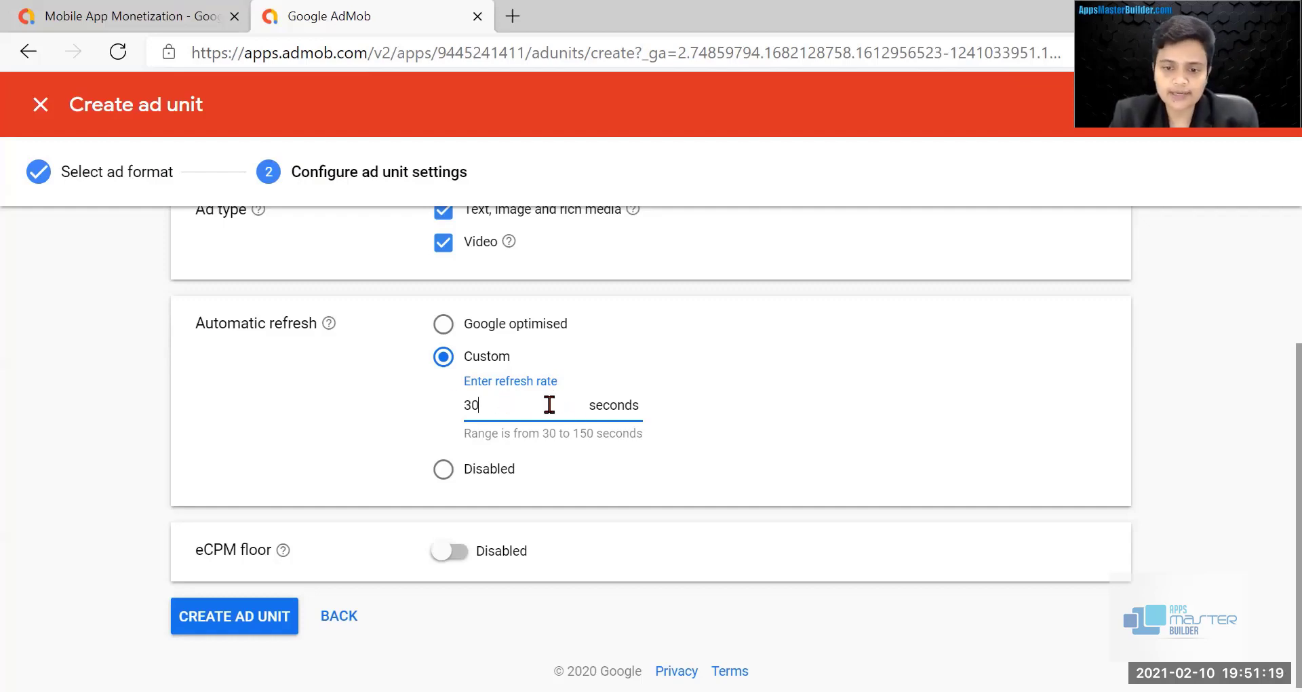
click(253, 619)
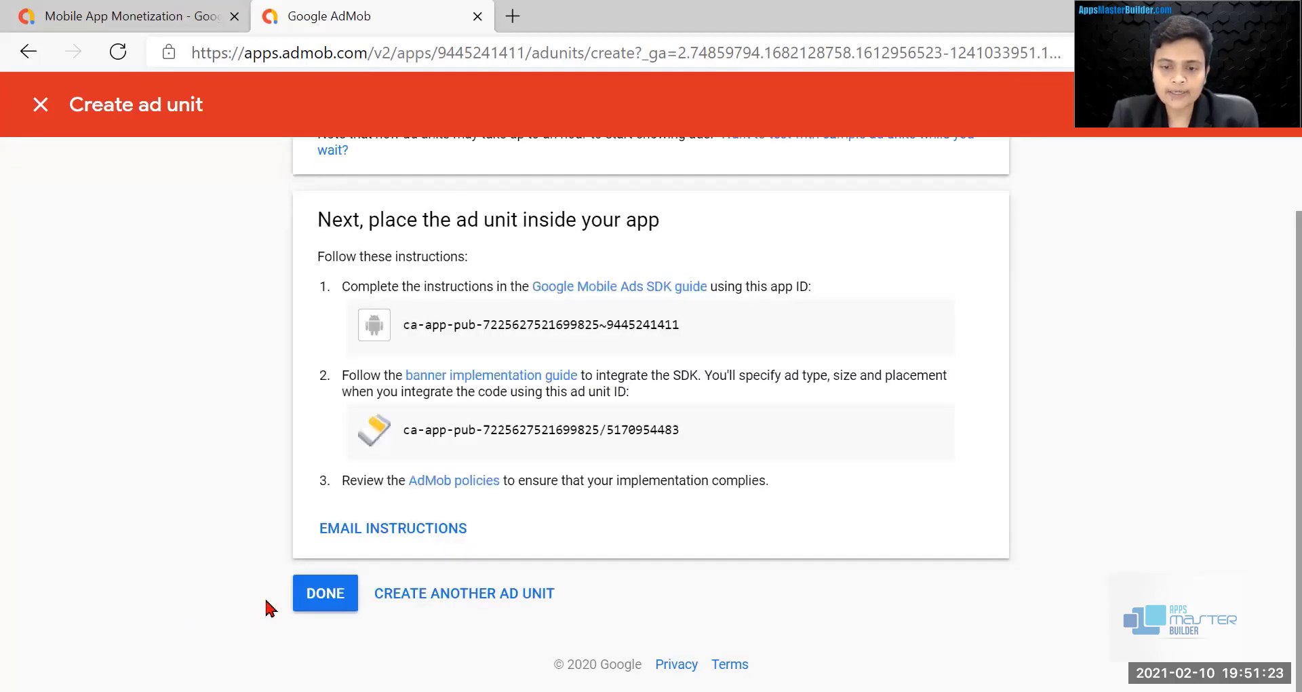
Step: Copy the banner's ad unit ID into the Banner line of the admob_10Feb2020_AppsMasterBuilder note in Notepad
drag(683, 432, 403, 435)
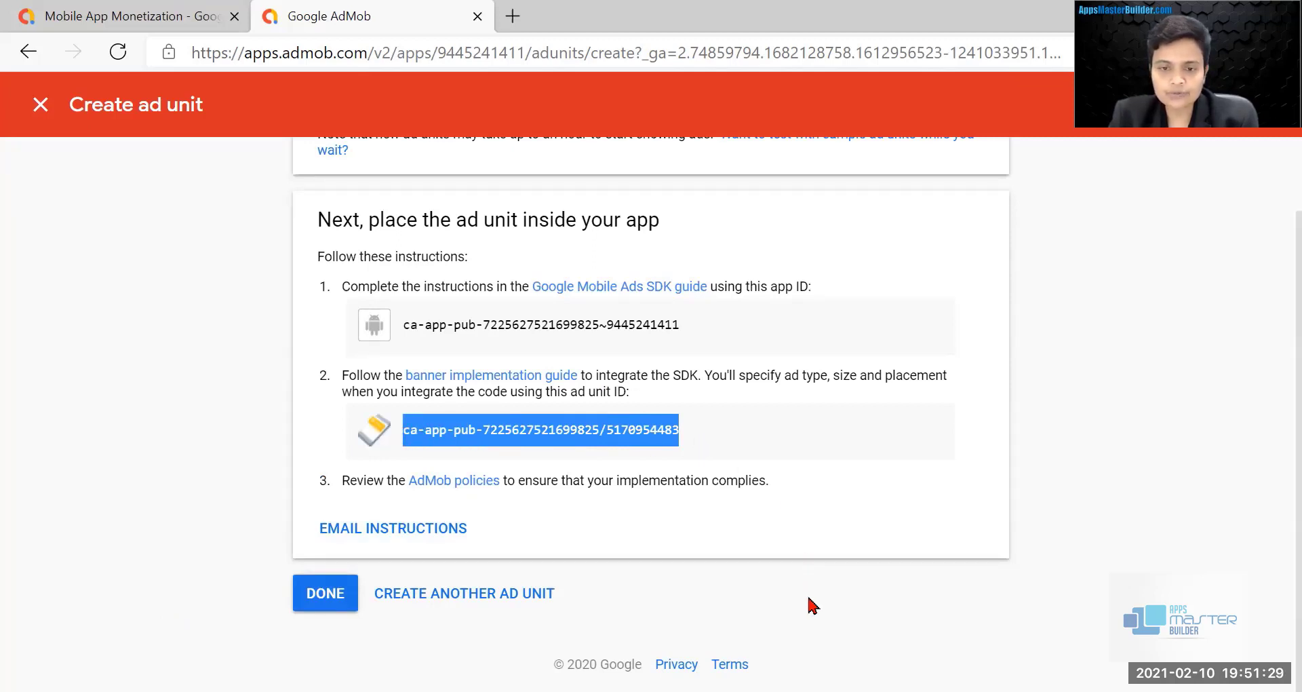
key(alt+Tab)
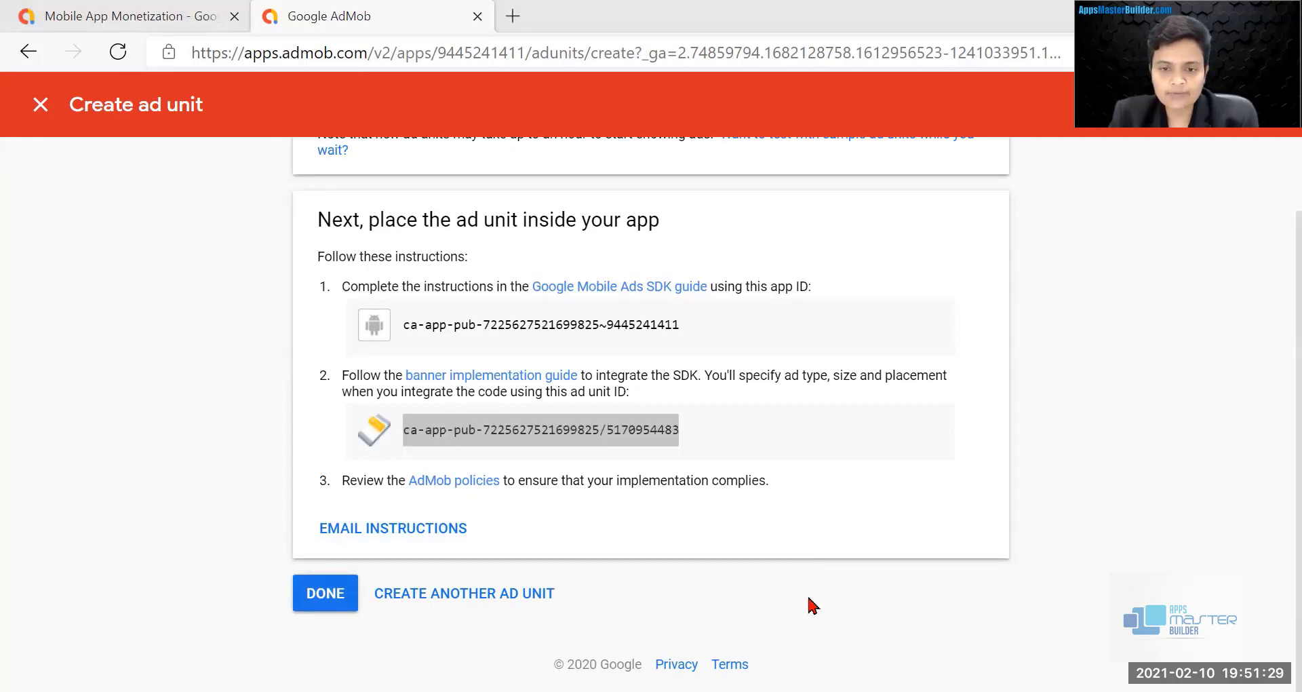
click(1157, 652)
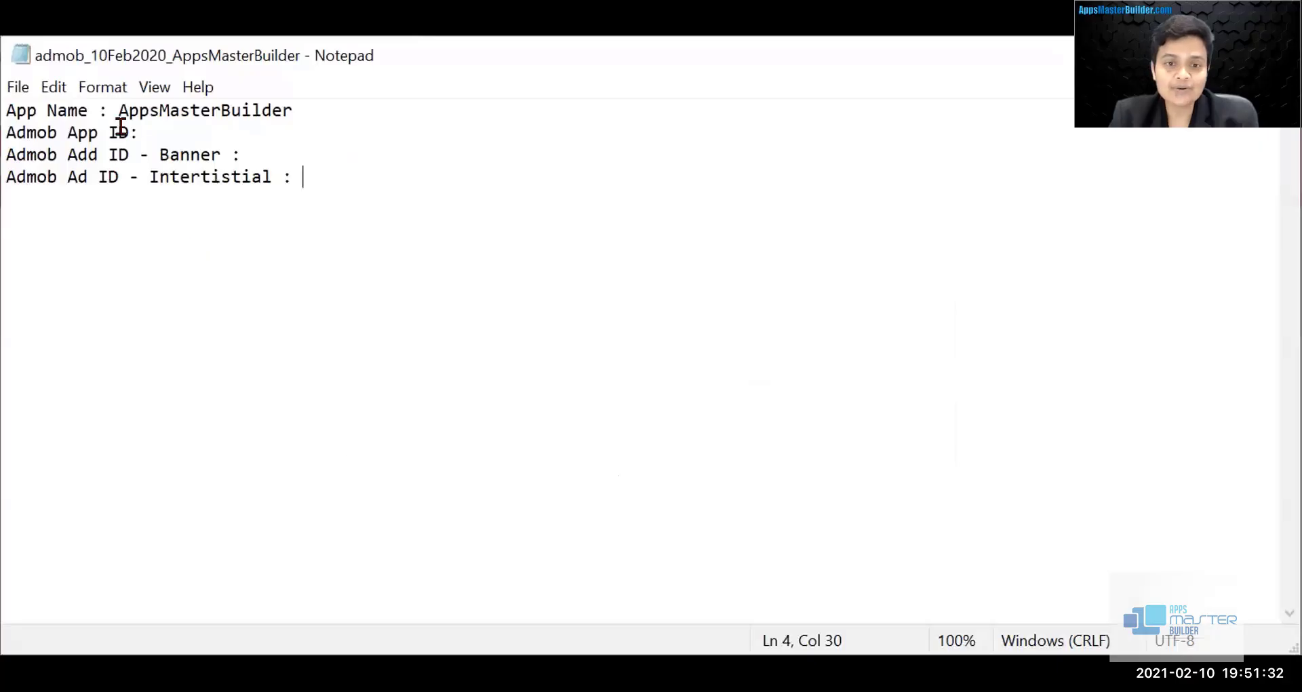
click(398, 58)
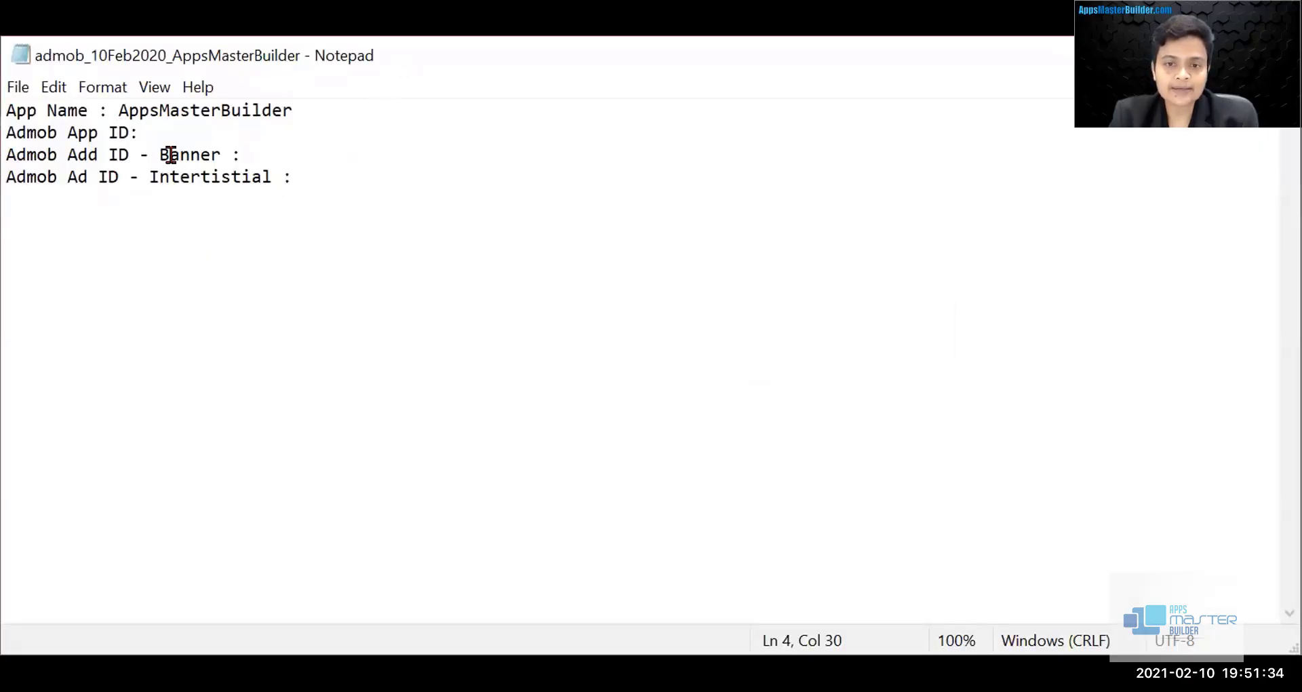
click(291, 145)
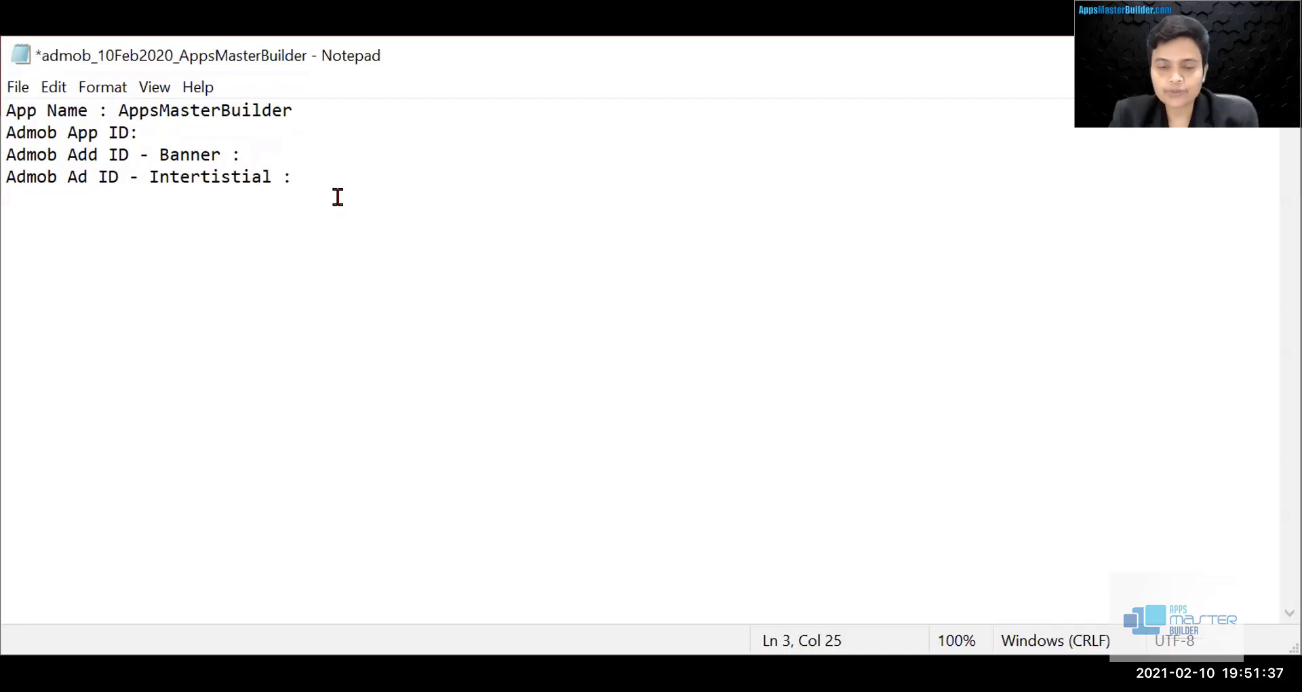
key(ctrl+v)
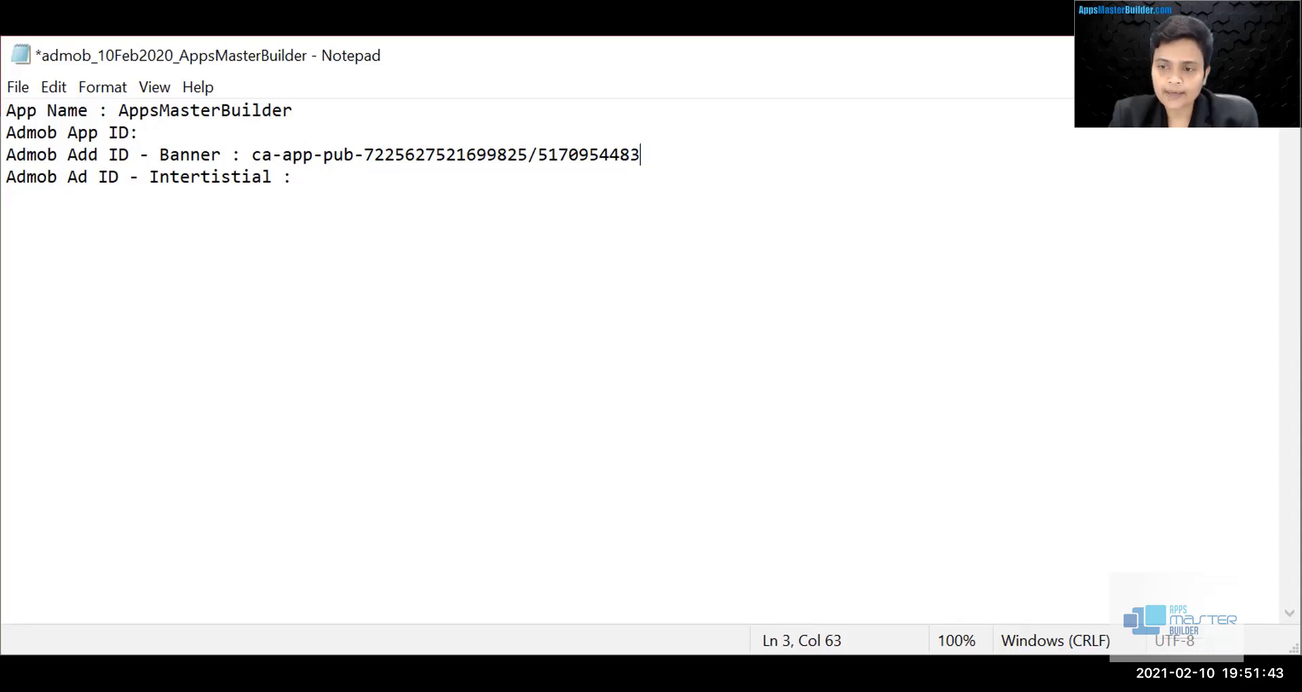
Step: Switch back to AdMob in the browser, start another ad unit in the Interstitial format and name it Interstitial
key(alt+Tab)
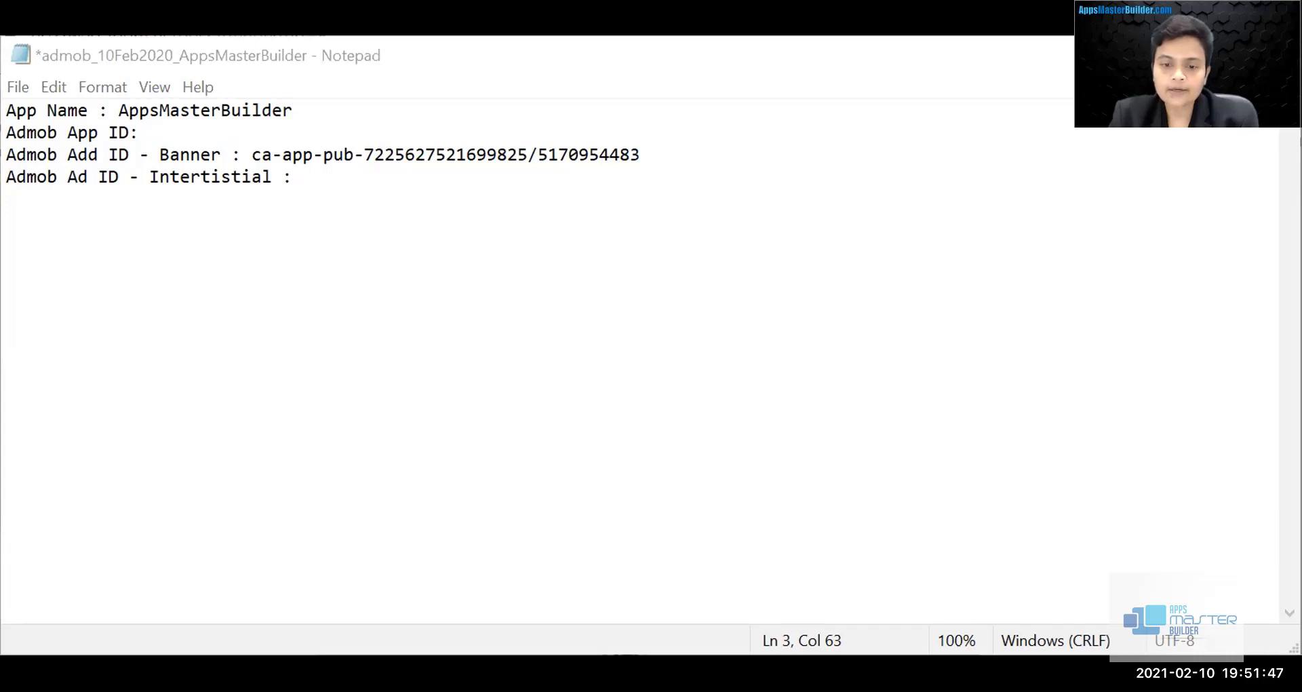
click(429, 595)
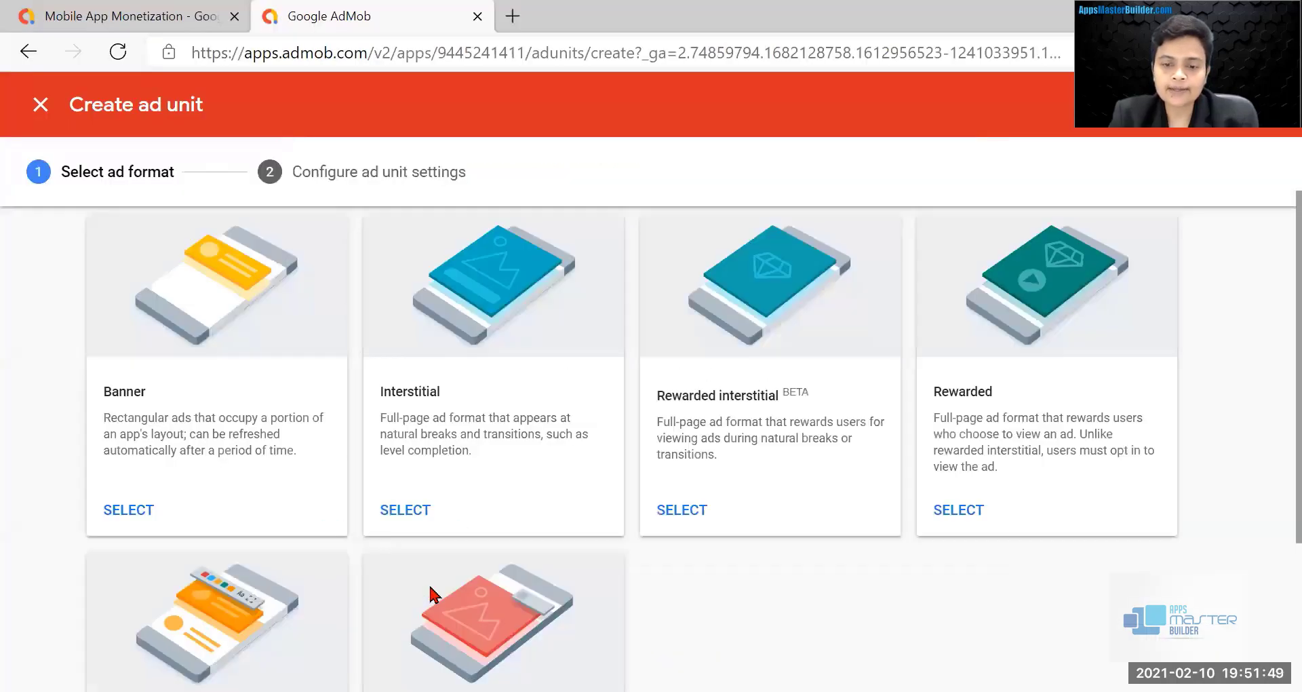
click(413, 510)
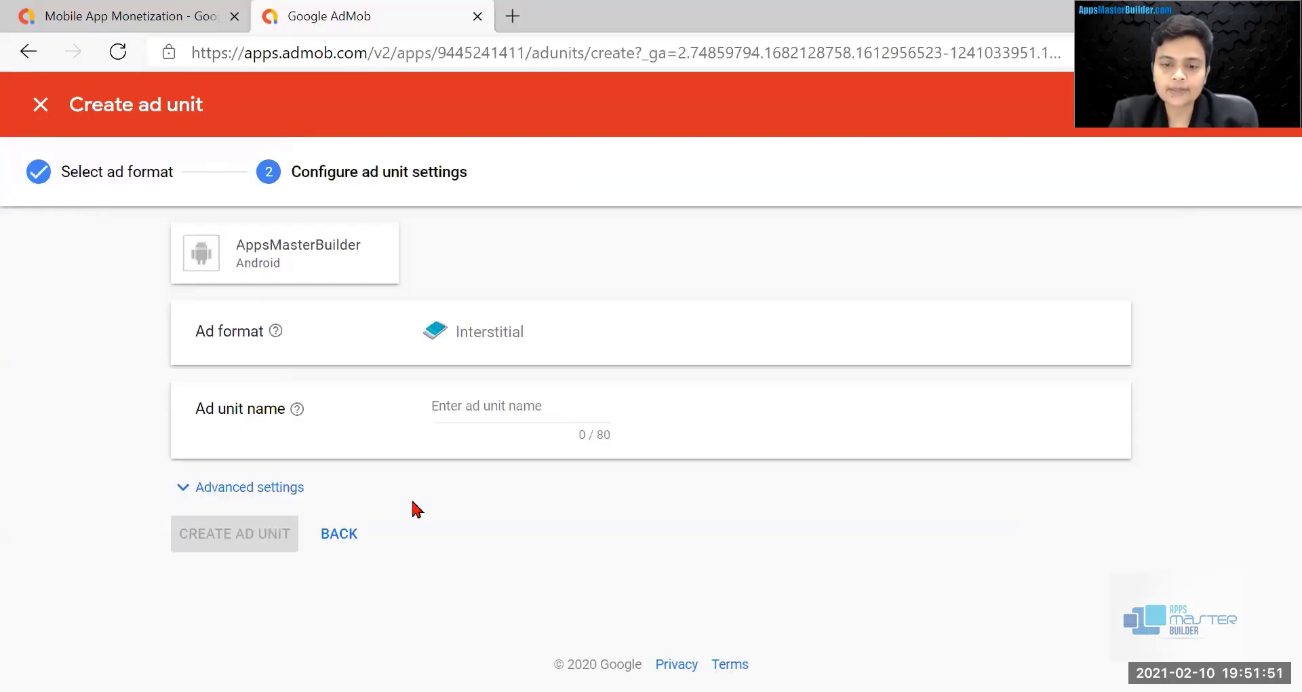
drag(532, 335, 450, 342)
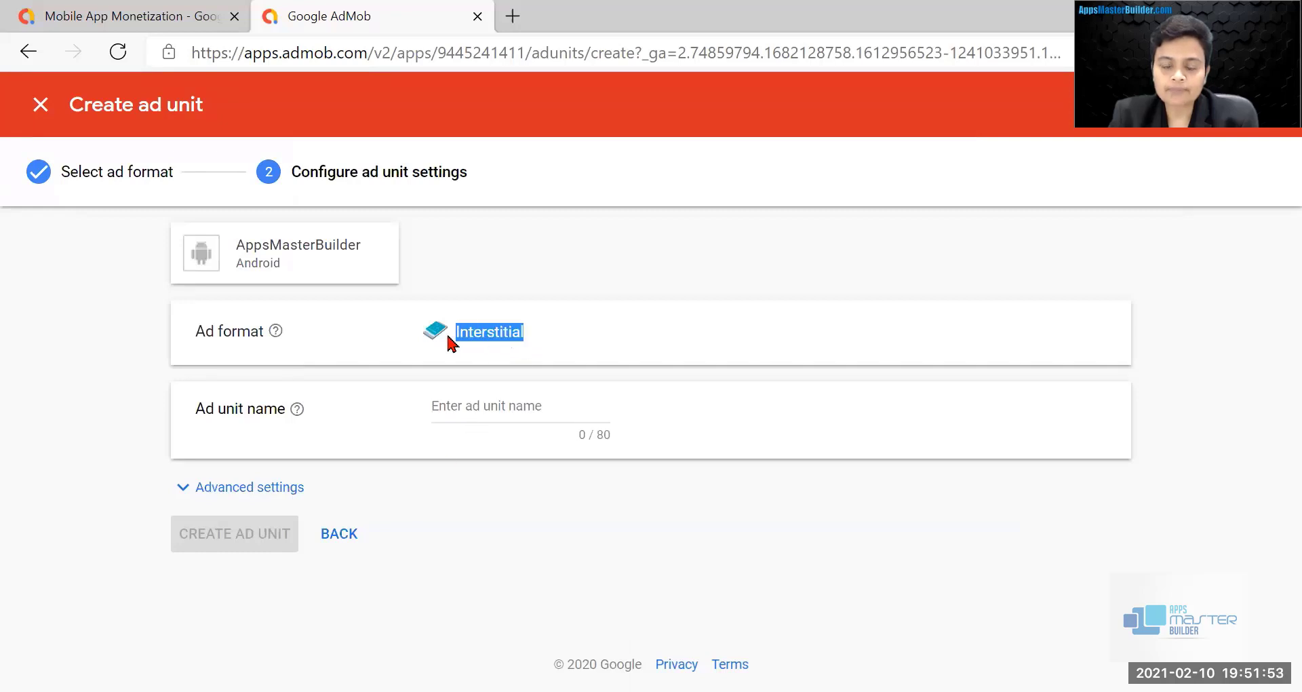
key(ctrl+c)
click(474, 405)
key(ctrl+v)
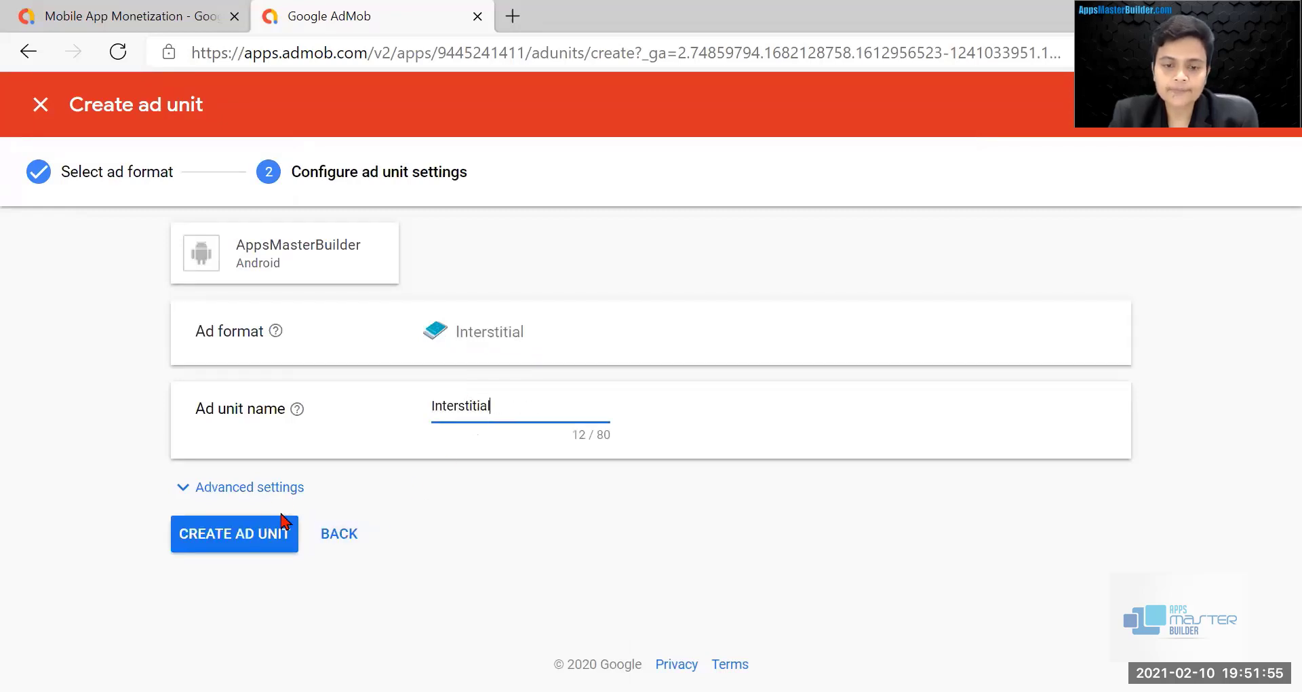
Step: Enable frequency capping in the advanced settings at 2 impressions per user per 1 minute and create the Interstitial ad unit
click(280, 491)
scroll(611, 340, down, 3)
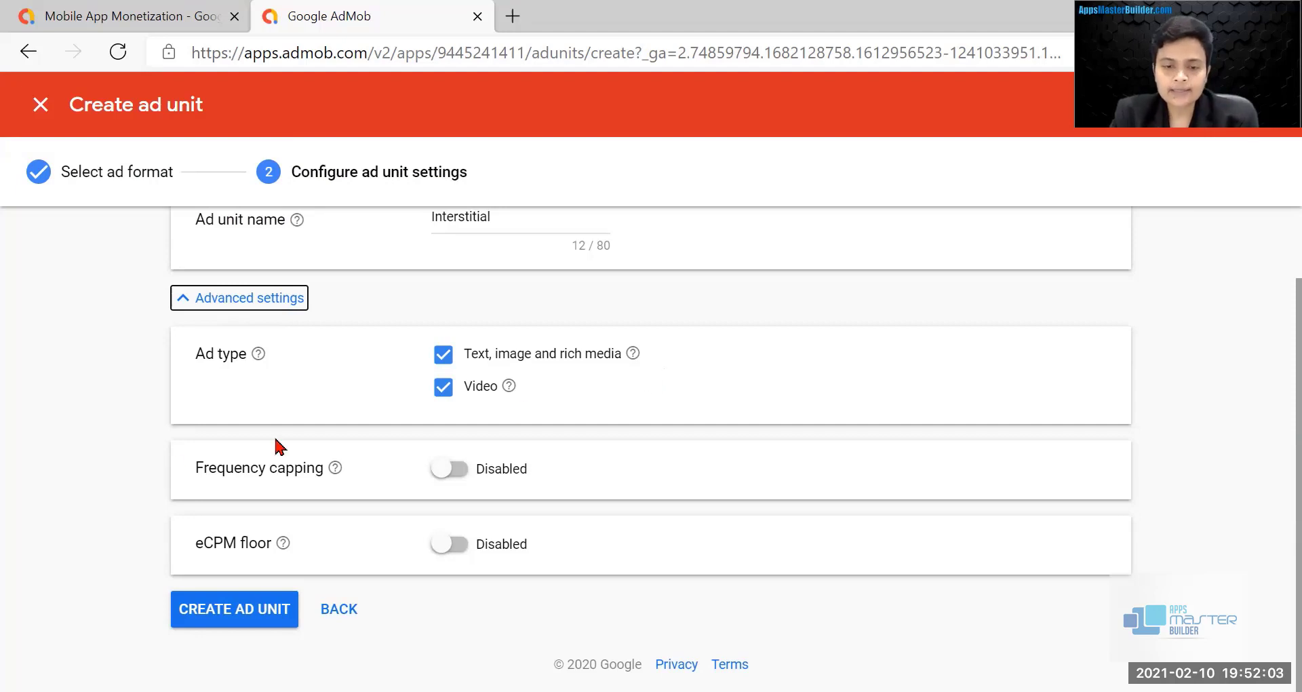
click(444, 469)
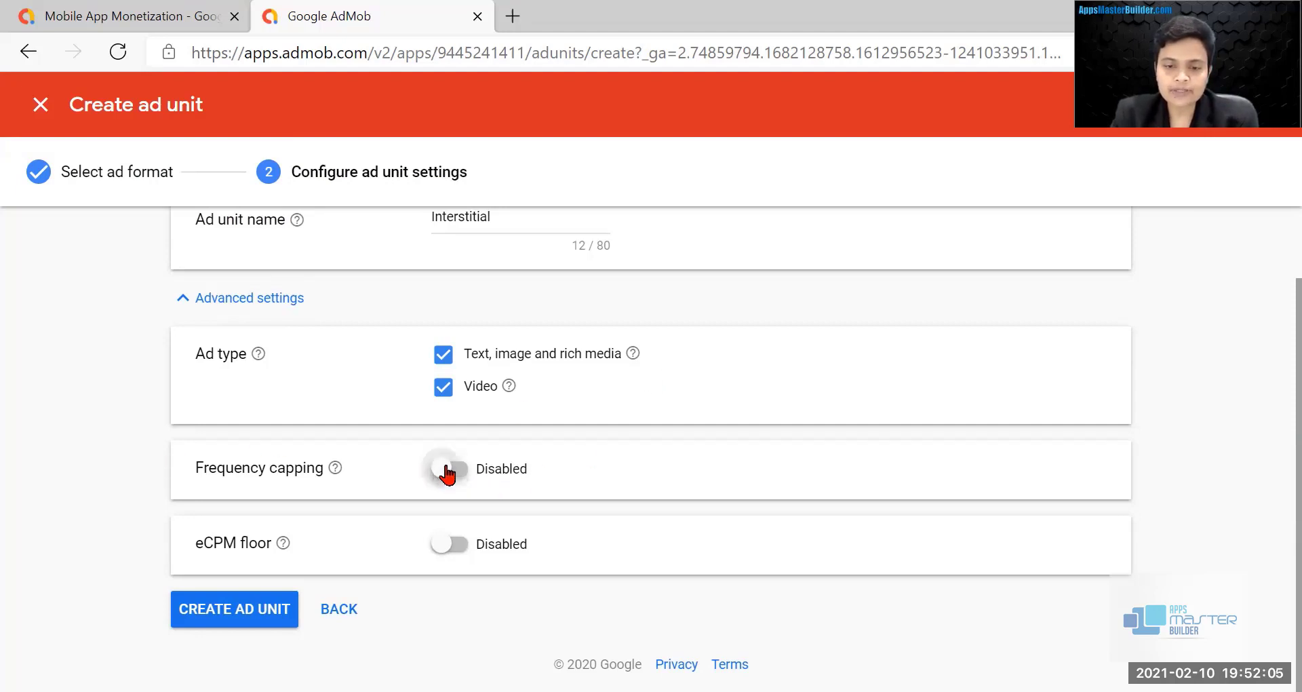
scroll(661, 437, down, 1)
click(584, 422)
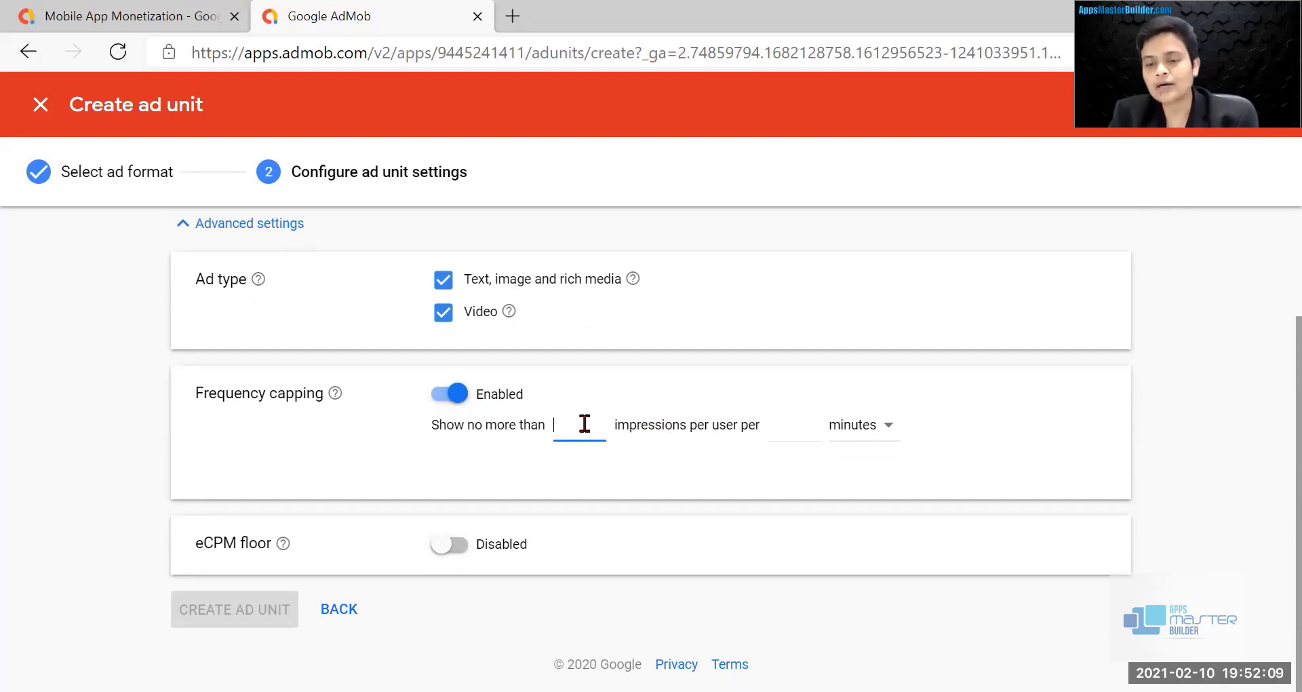
text(2)
click(805, 440)
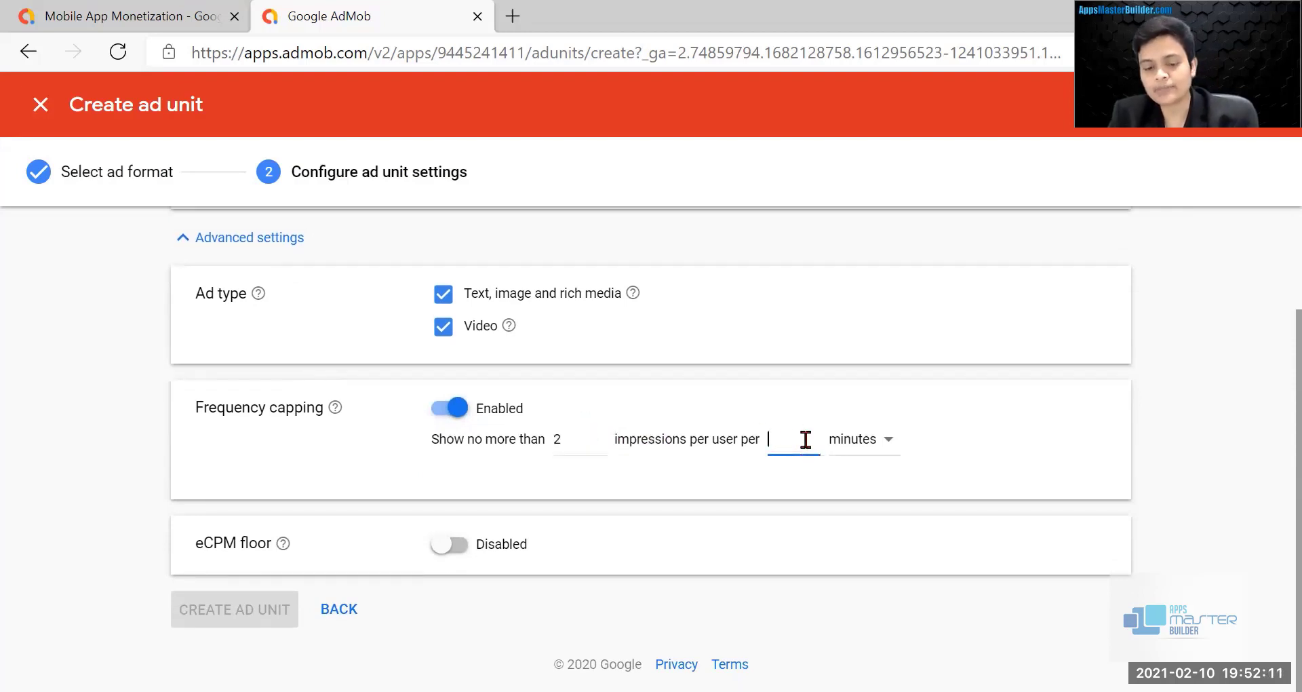
text(1)
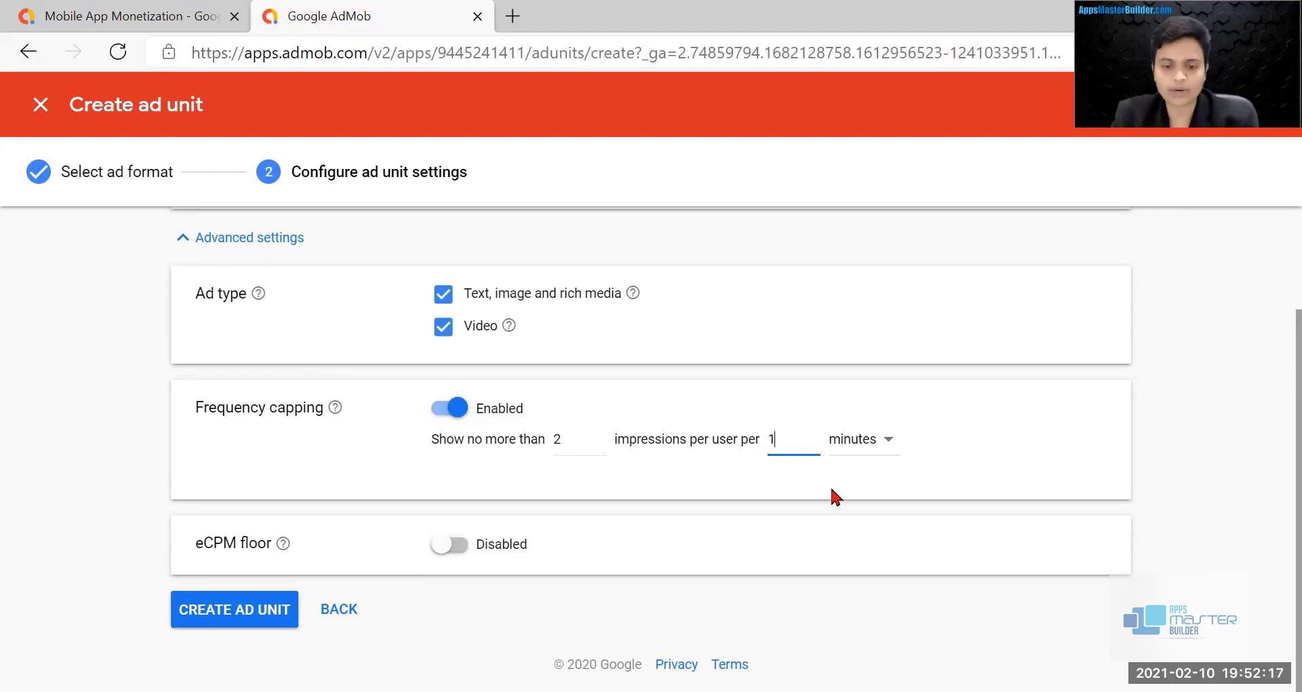
click(259, 613)
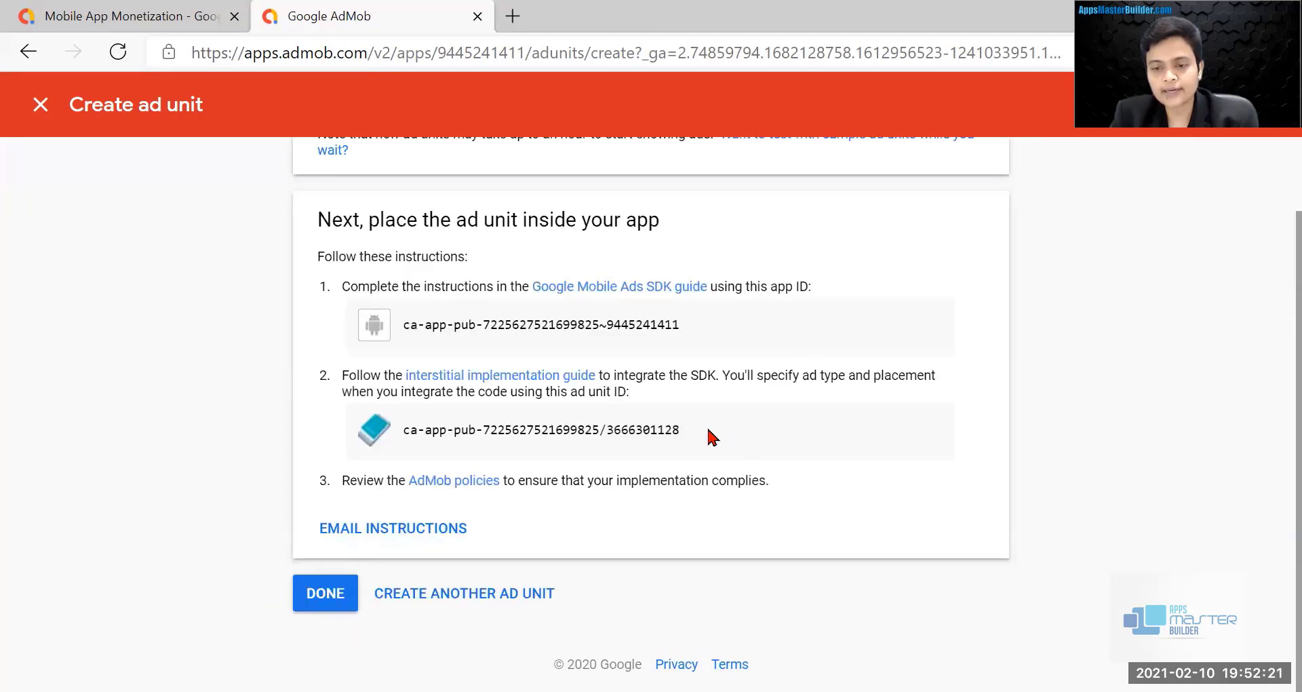
Step: Copy the interstitial ad unit ID into the Intertistial line of the admob_10Feb2020_AppsMasterBuilder note in Notepad
drag(709, 436, 409, 448)
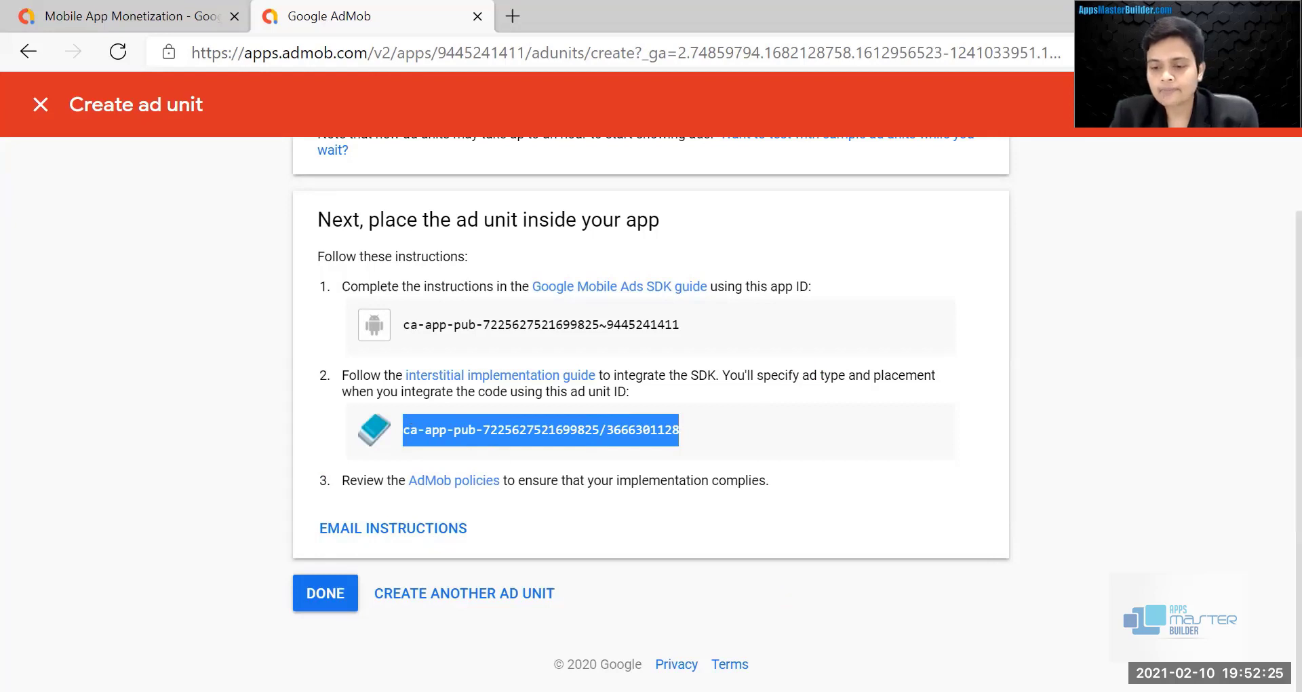
click(780, 691)
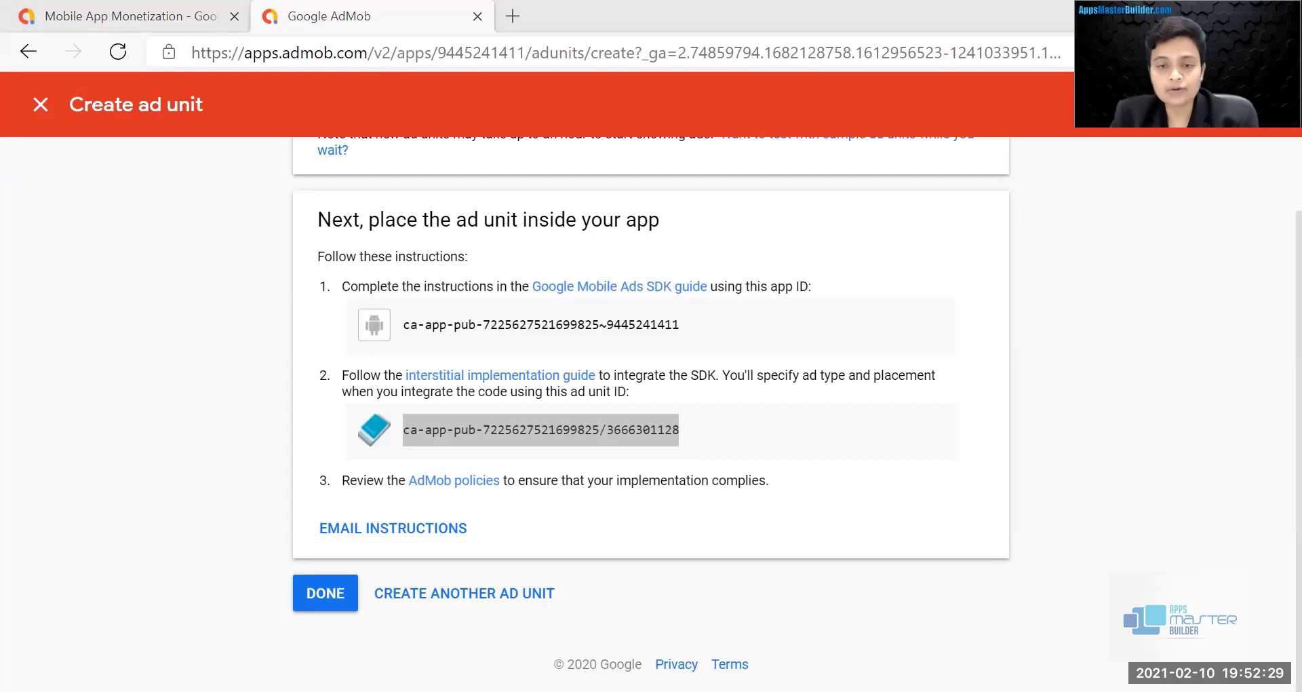
click(373, 177)
key(ctrl+v)
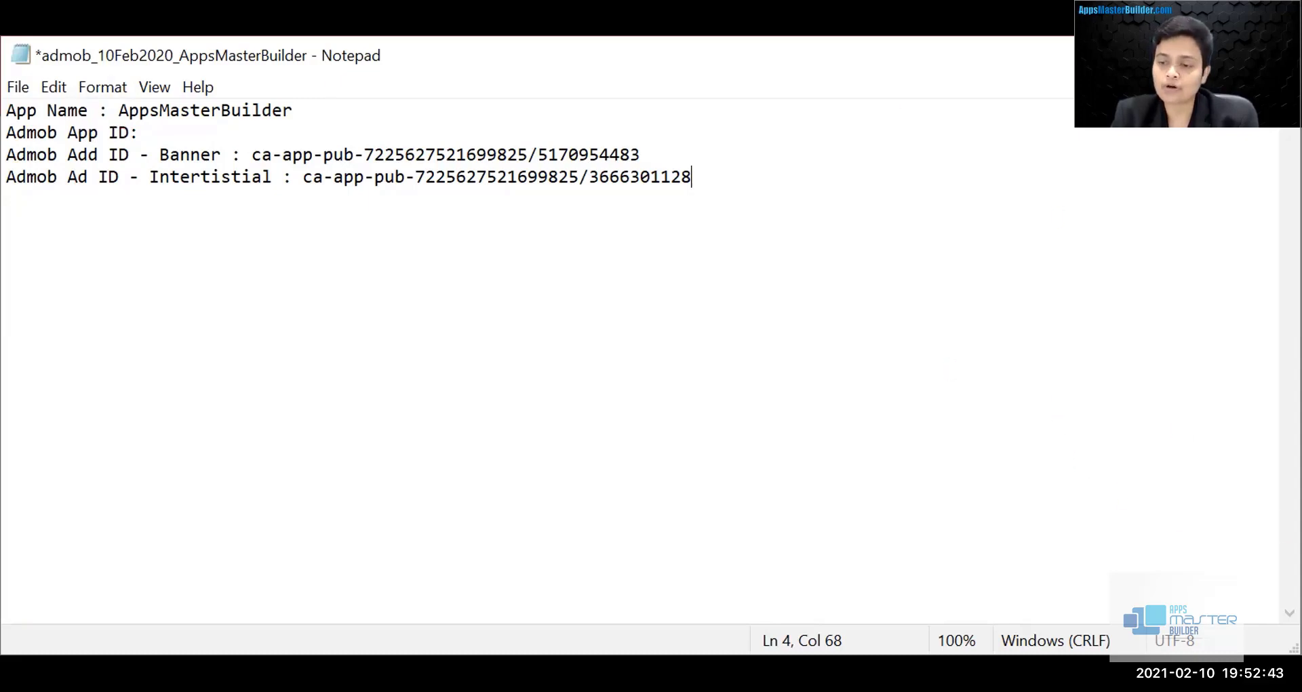
Step: Switch to AdMob in the browser, copy the app ID from AppsMasterBuilder's app settings and paste it below the Admob App ID label in Notepad
key(alt+Tab)
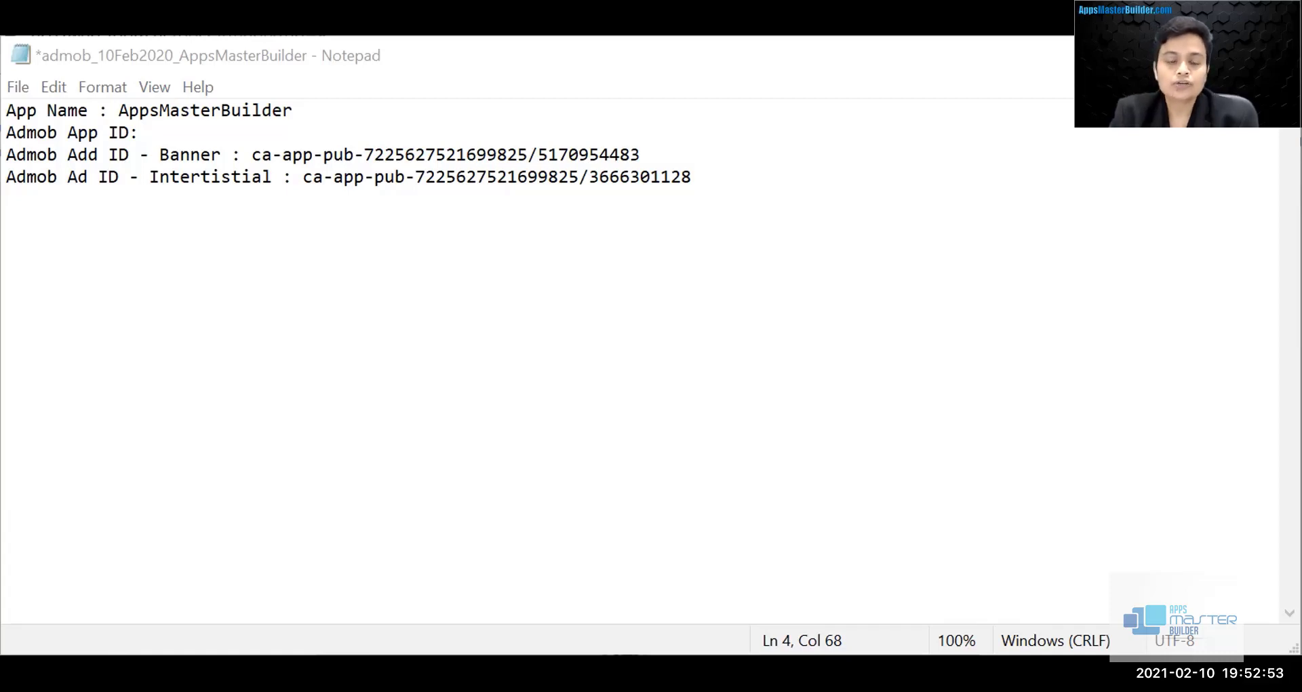
key(alt+Tab)
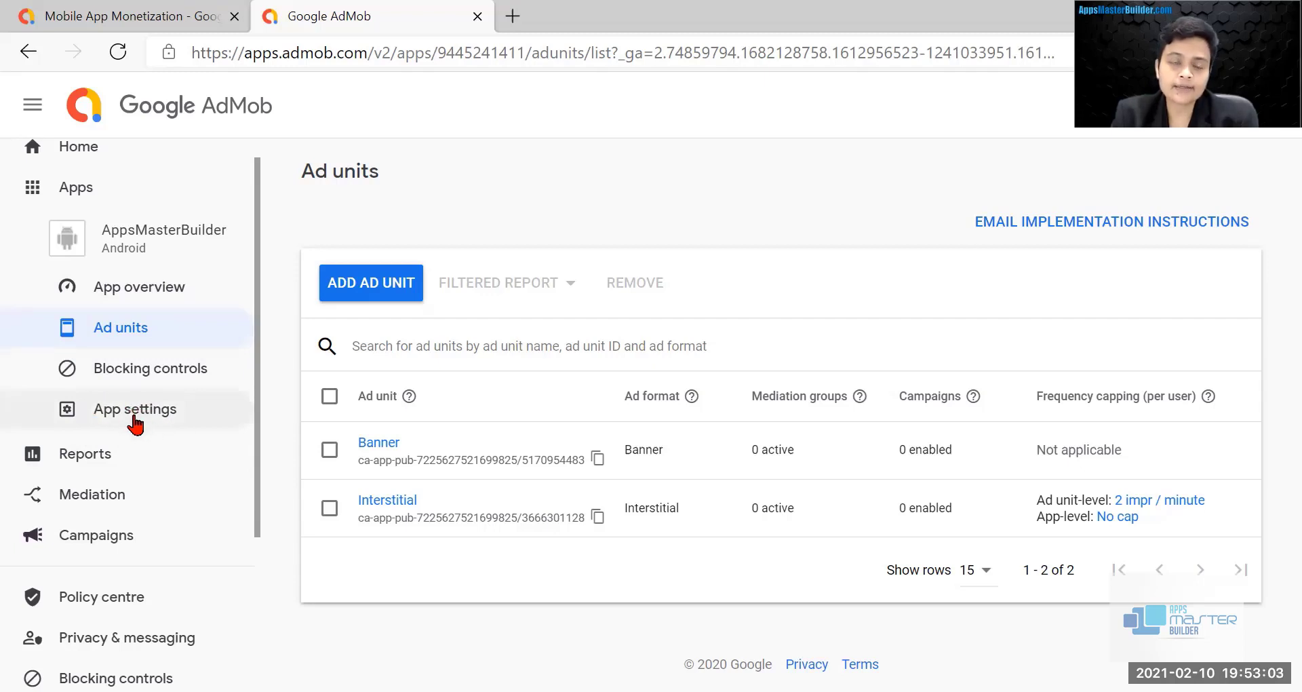
click(135, 422)
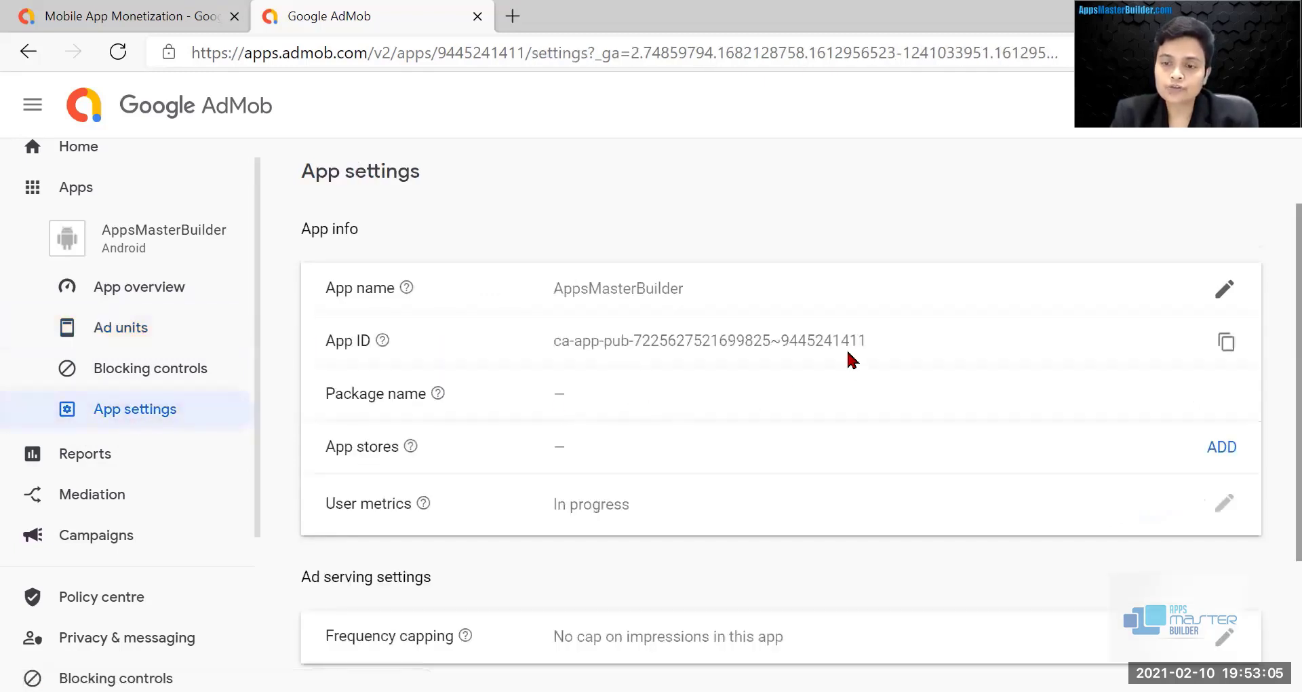
drag(876, 344, 548, 355)
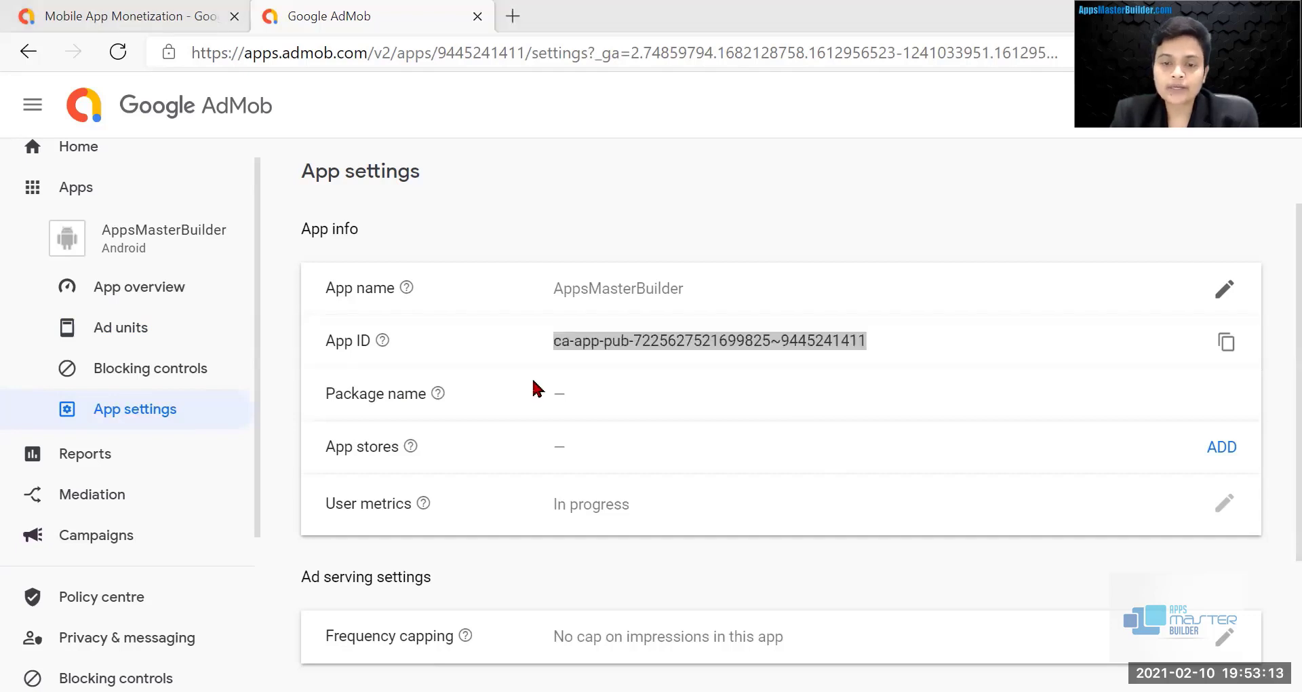
key(alt+Tab)
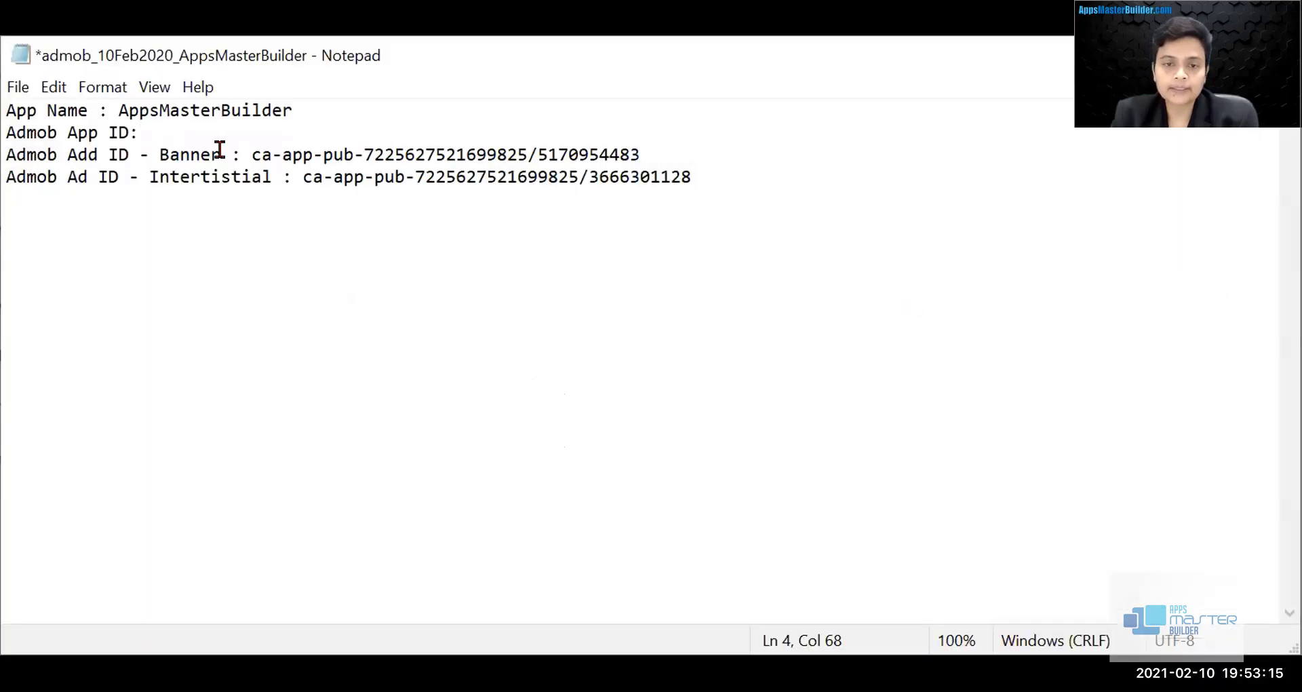
click(158, 129)
key(Return)
key(ctrl+v)
key(Return)
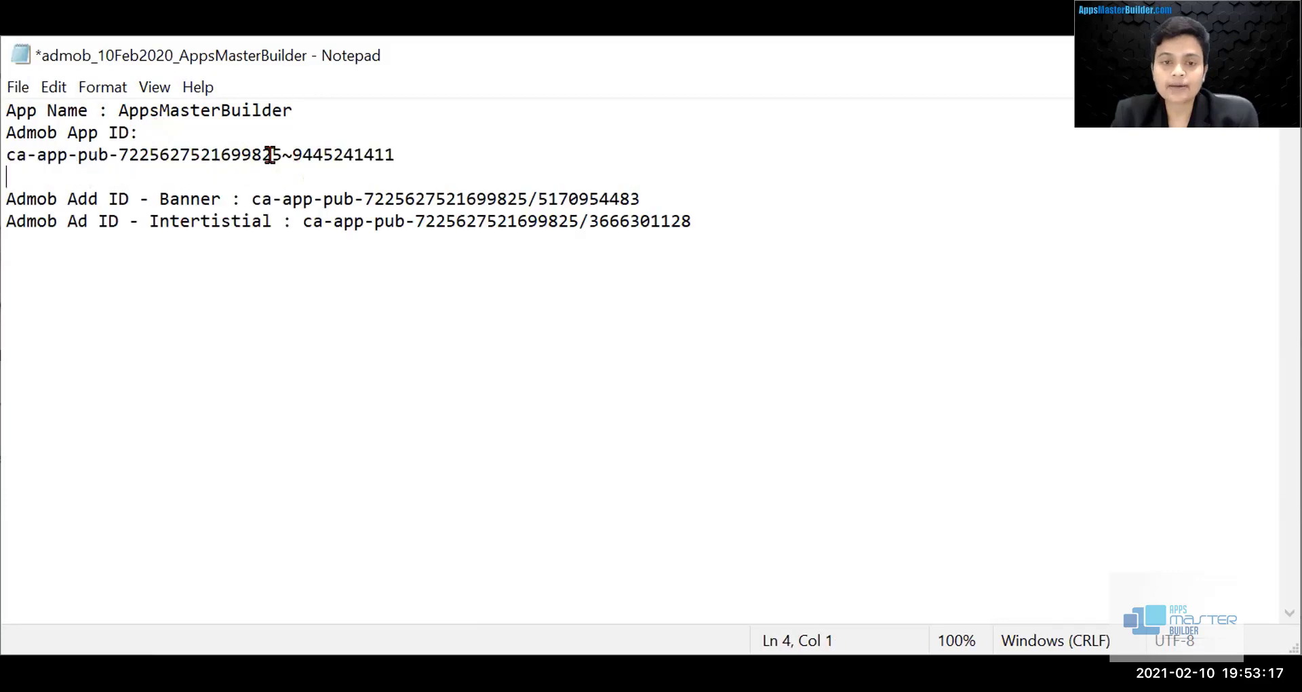
Step: Move the pasted app ID onto its label's line without a blank line below it, and save the note
key(Up)
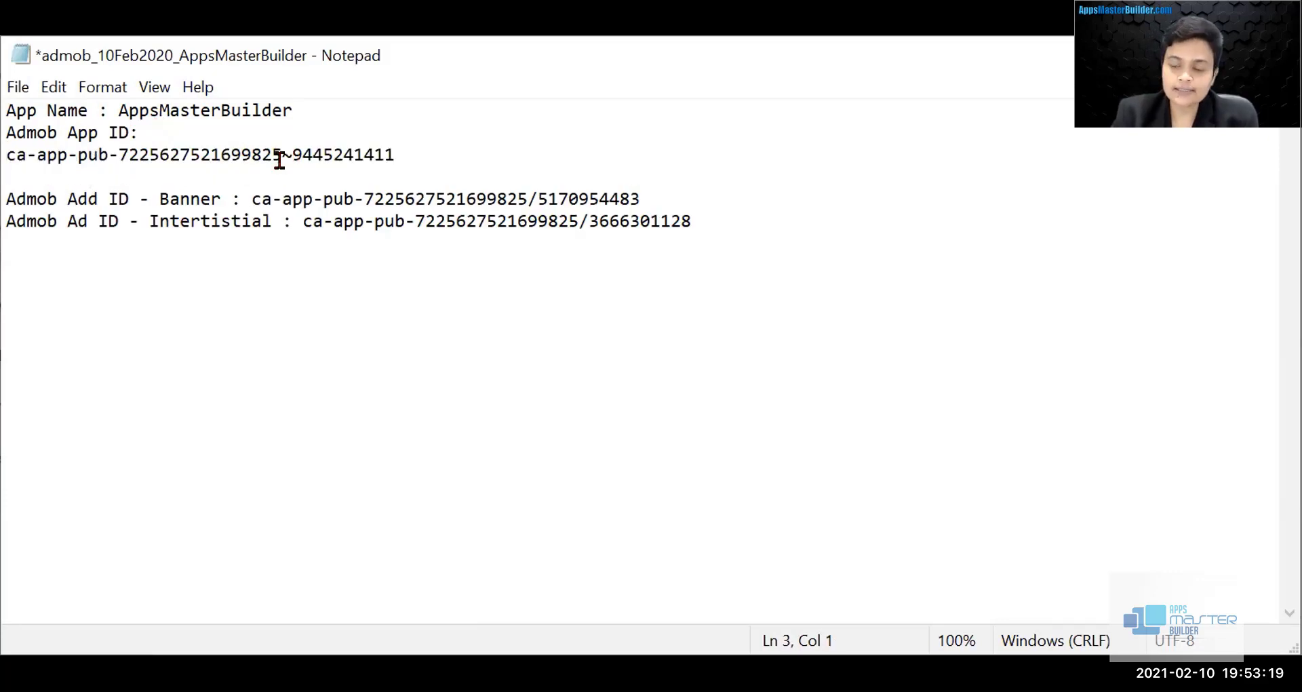
key(BackSpace)
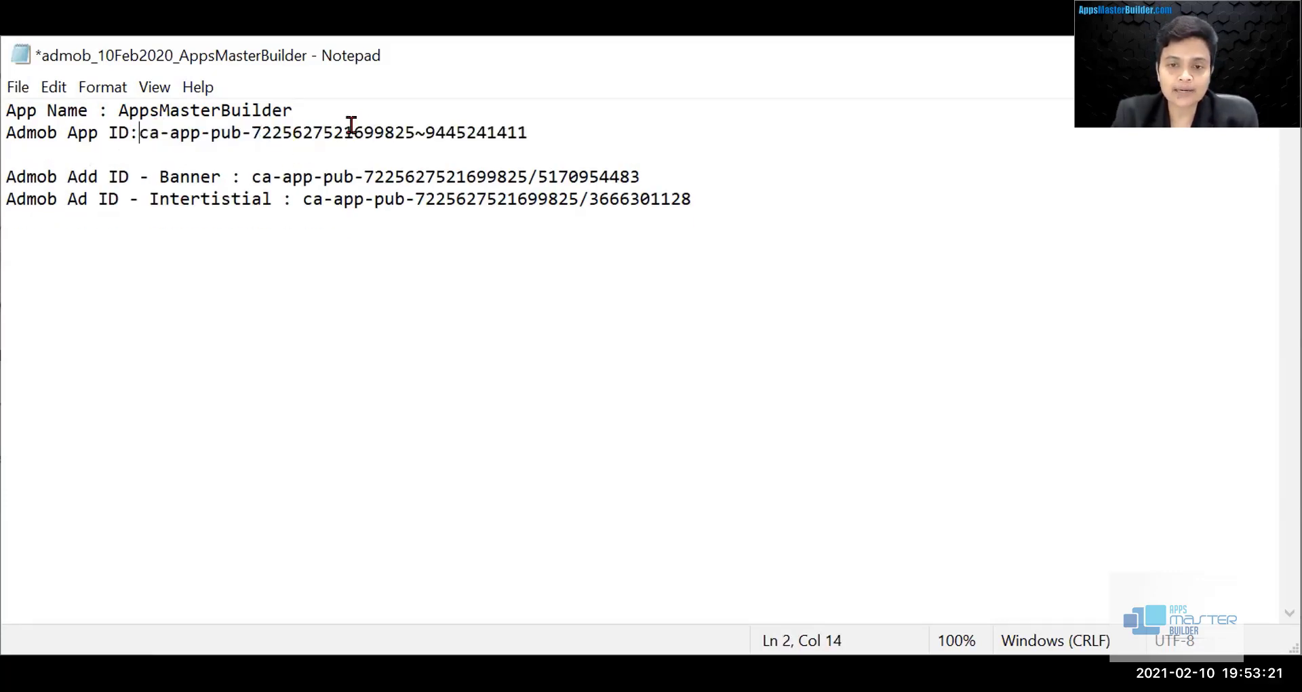
click(336, 152)
key(Delete)
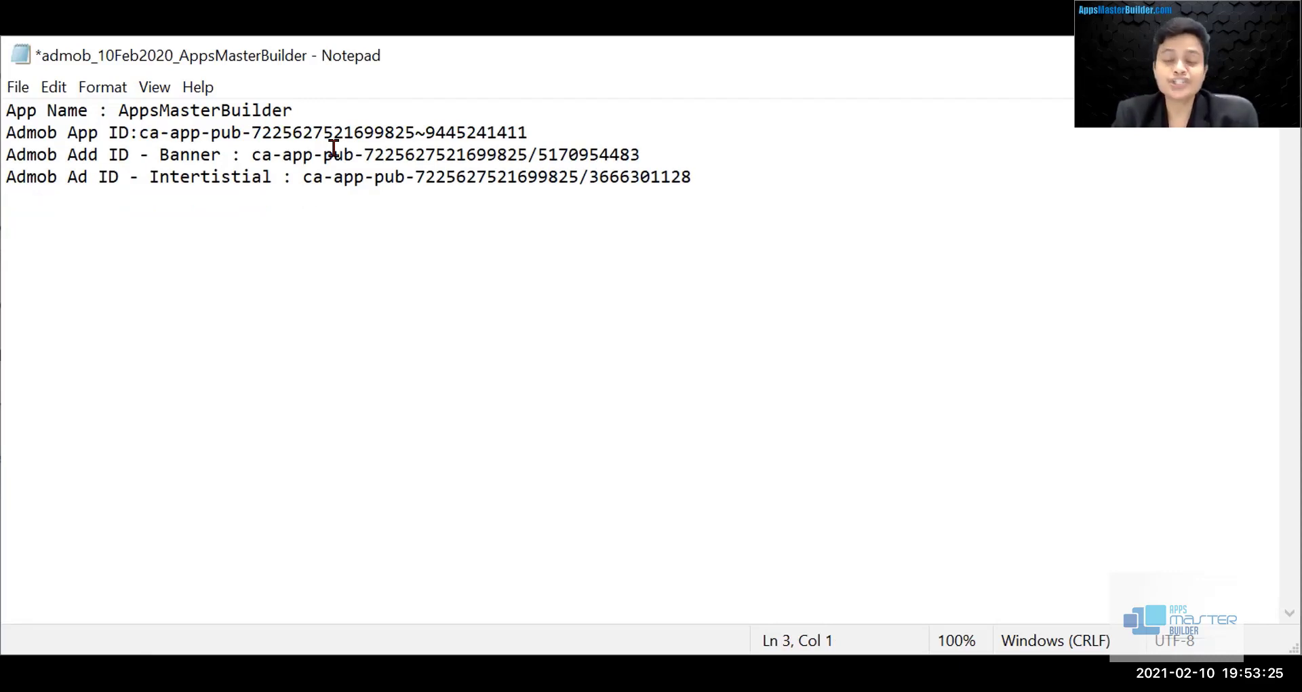
click(16, 87)
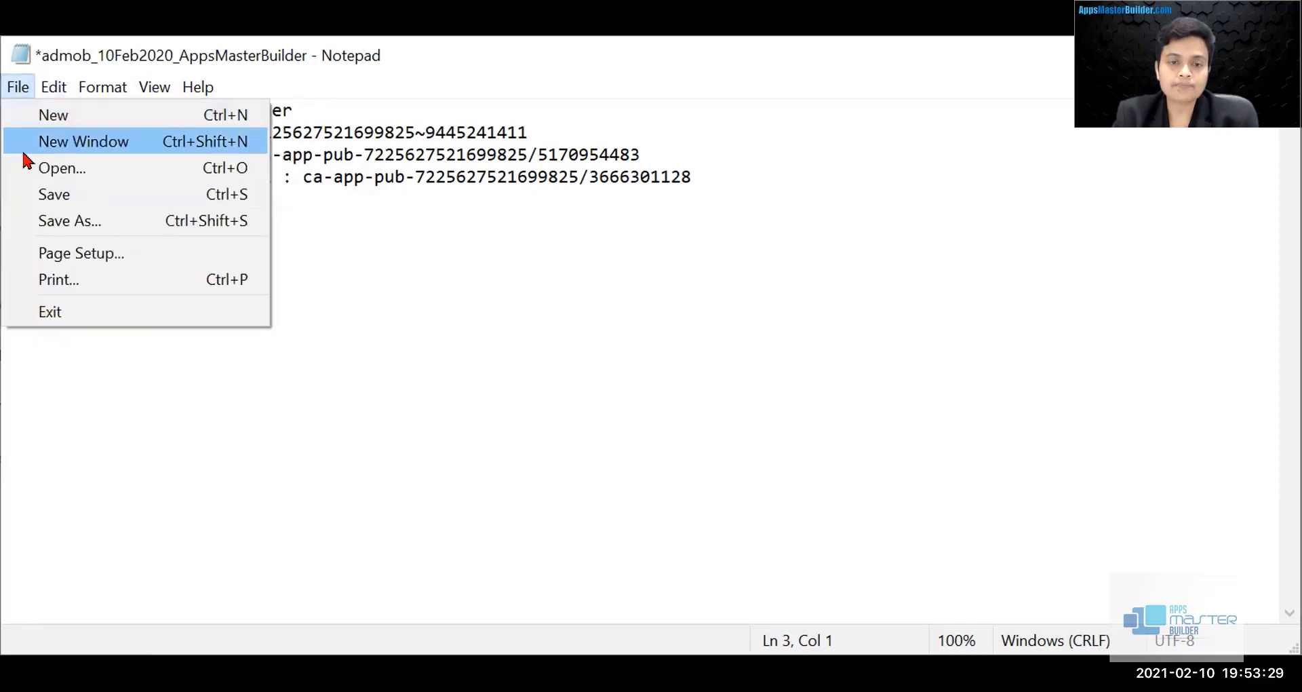
click(45, 195)
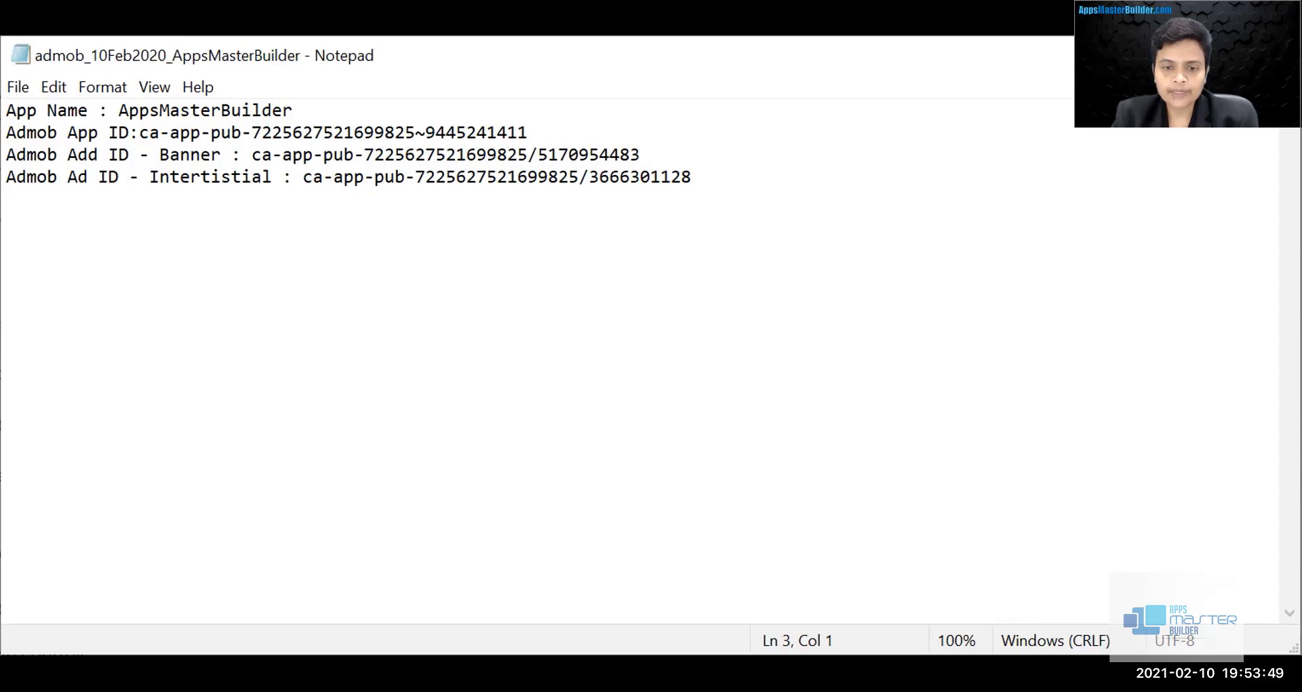
Step: Switch back to AdMob in the browser and look through the app-level and account-level navigation entries
key(alt+Tab)
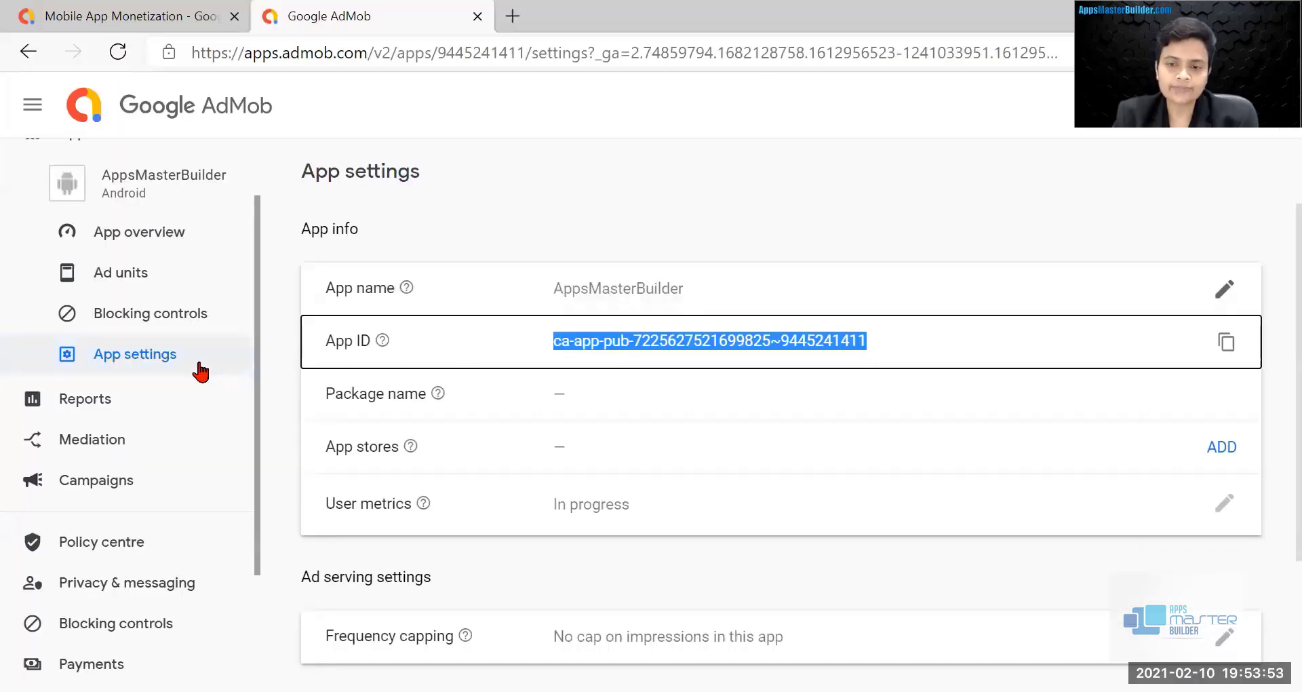
scroll(224, 234, up, 1)
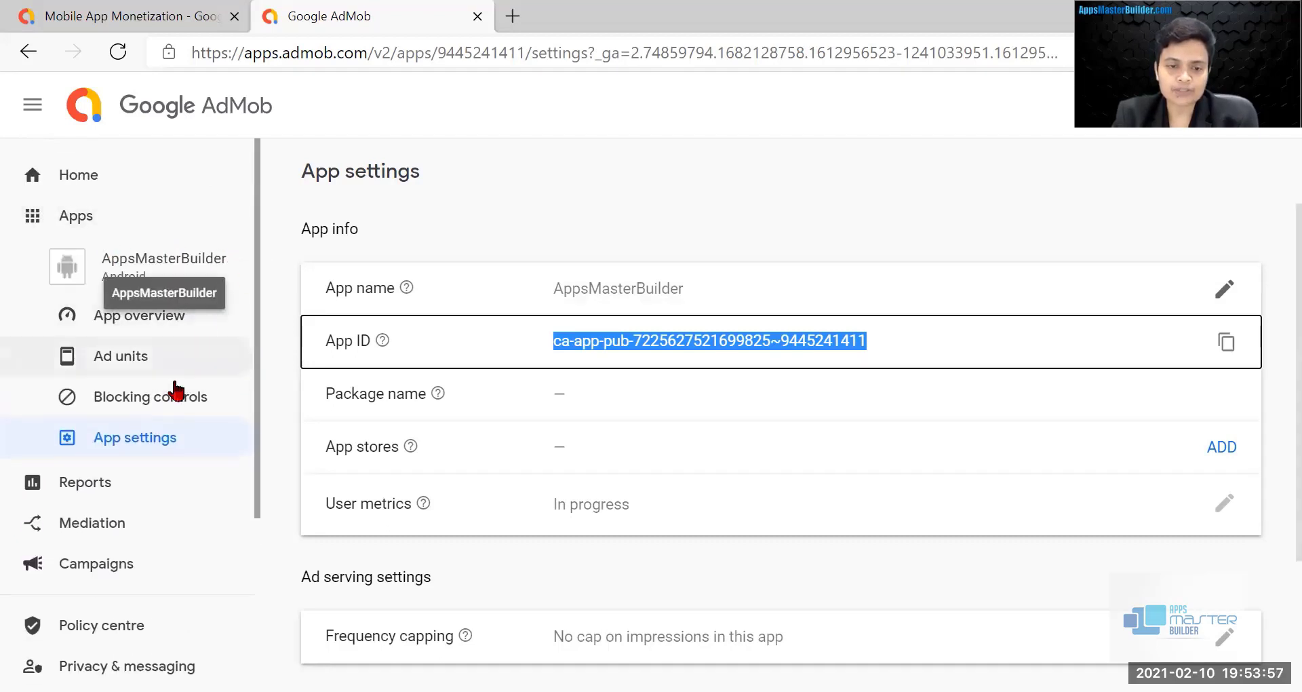
scroll(175, 392, down, 1)
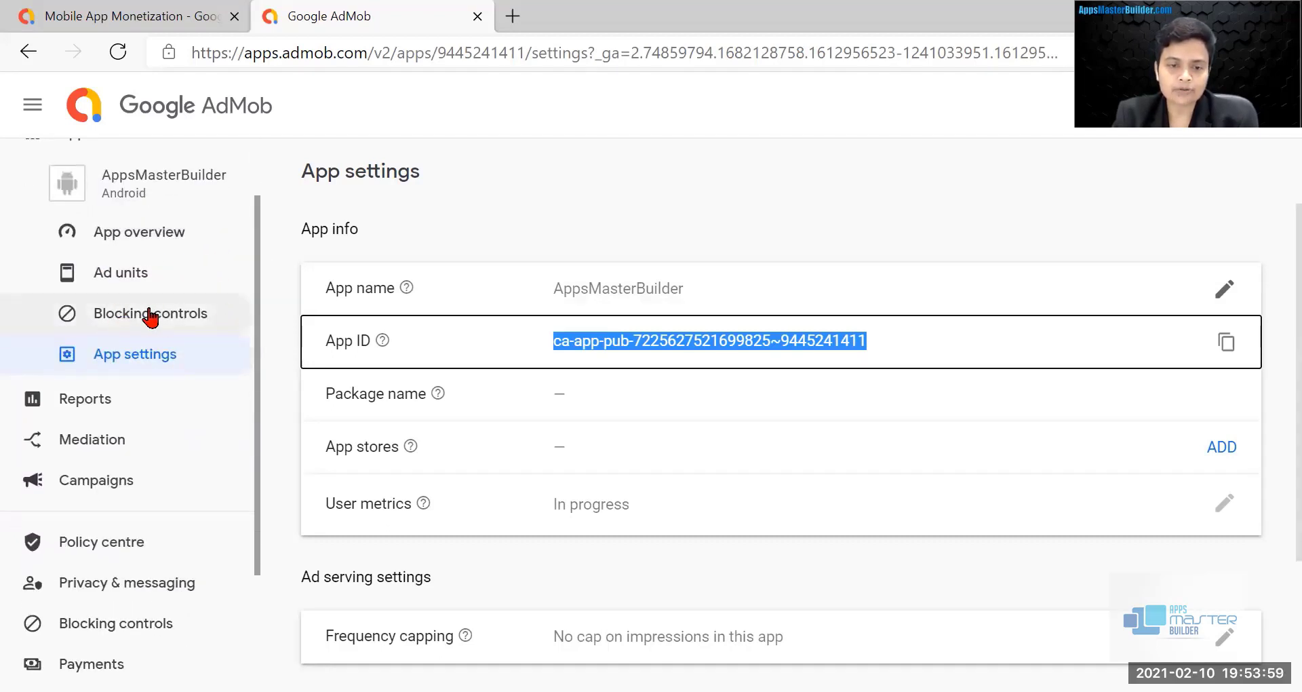
scroll(150, 319, down, 2)
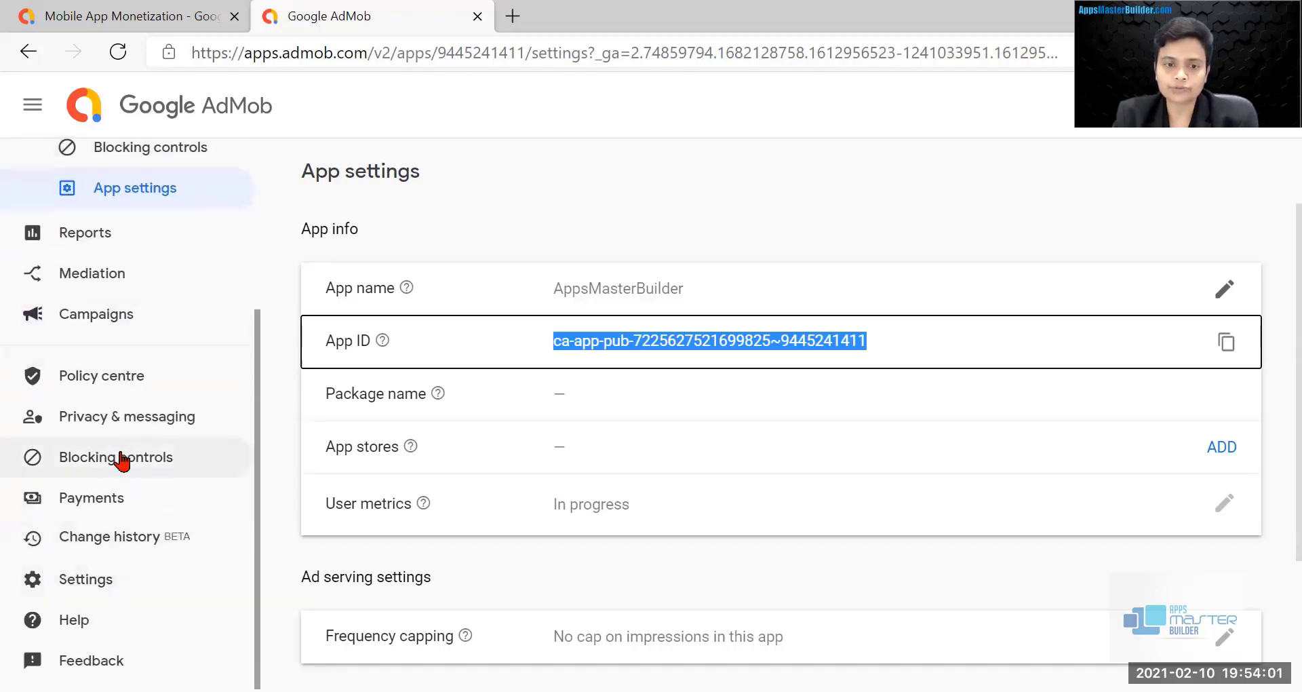
scroll(122, 462, up, 2)
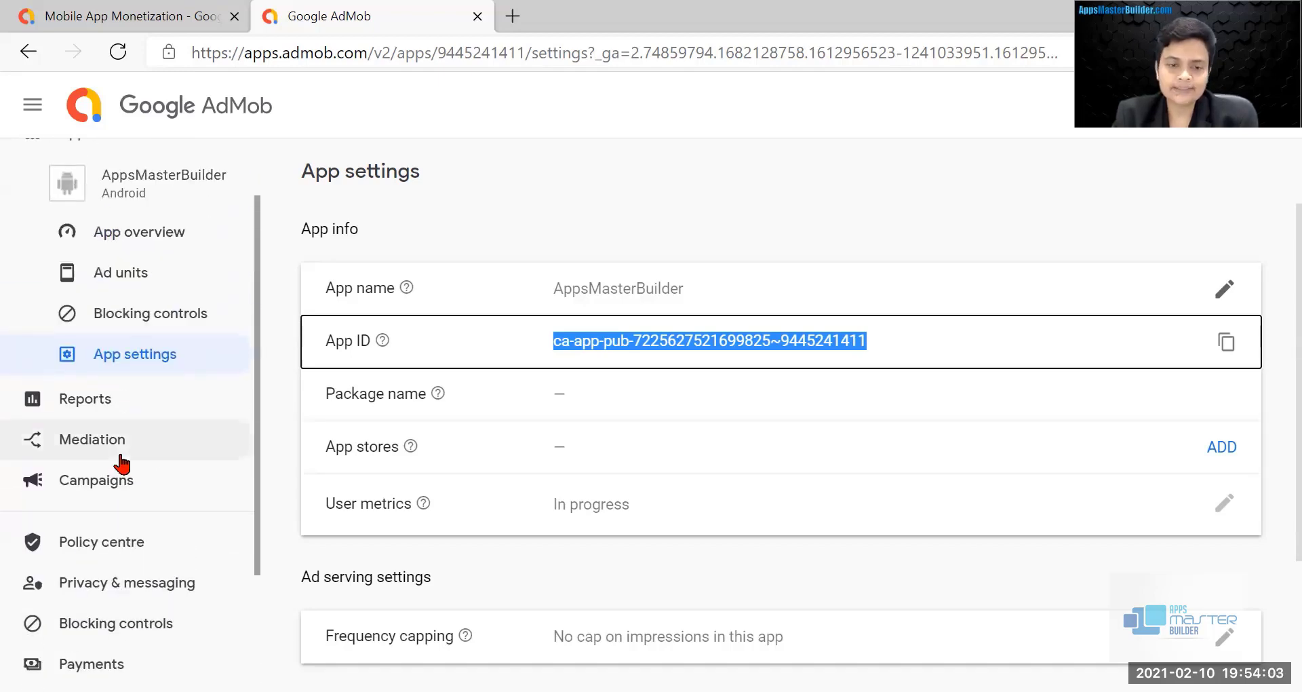
scroll(122, 464, down, 2)
scroll(82, 372, up, 3)
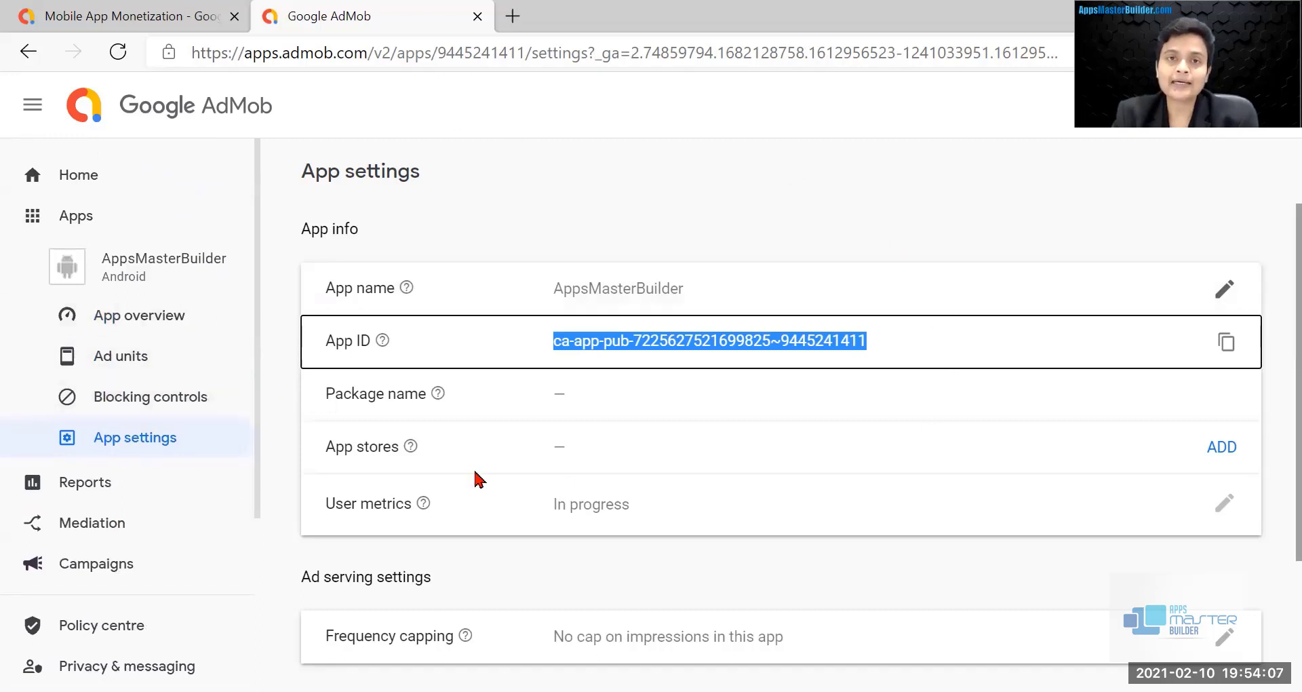
scroll(120, 523, down, 3)
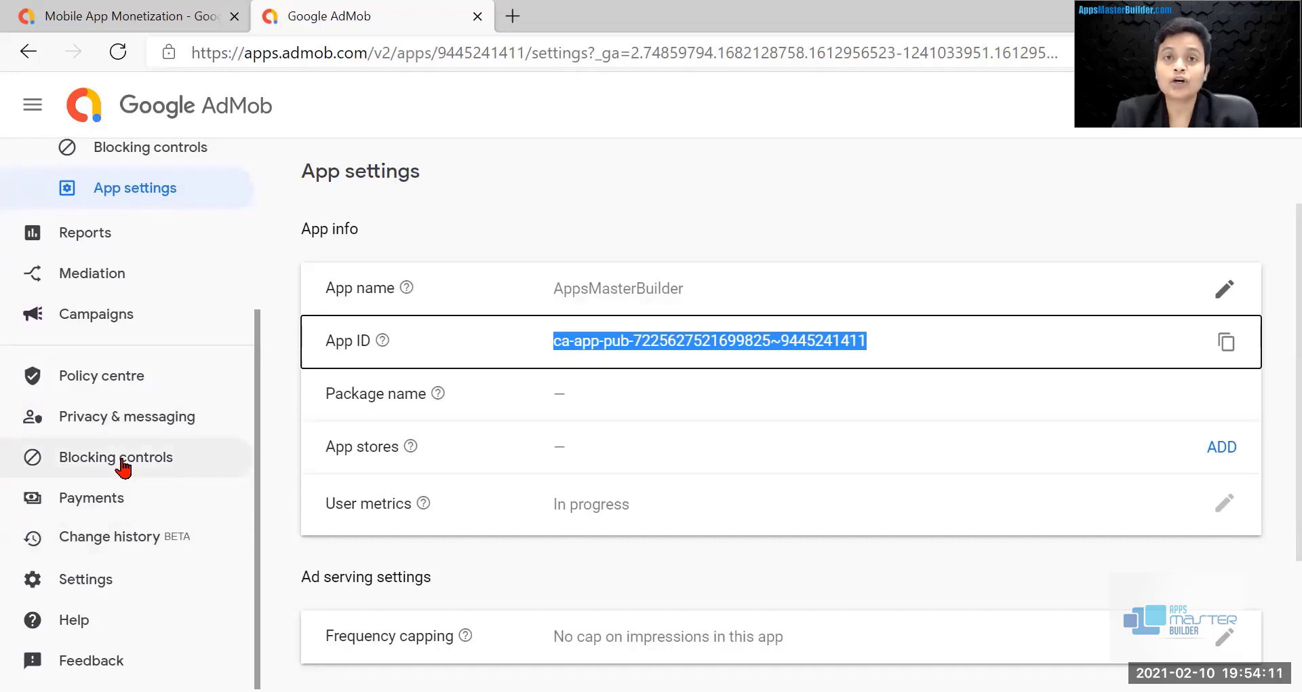
scroll(129, 461, up, 3)
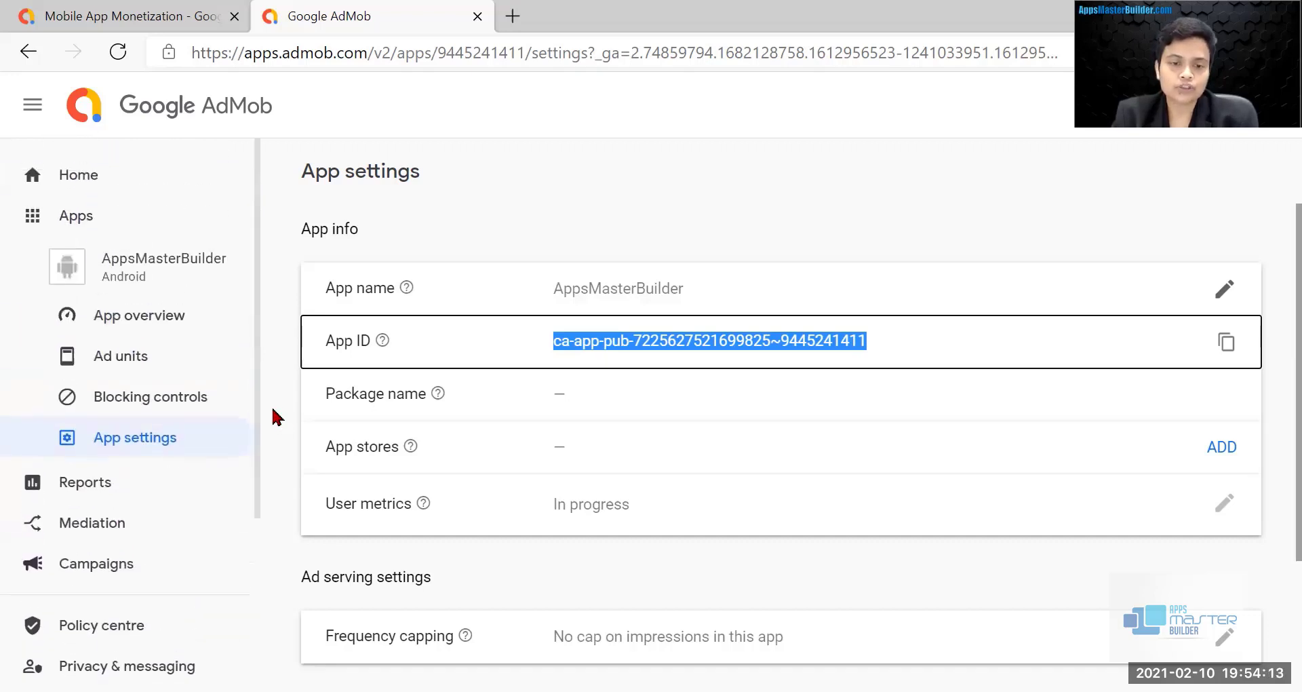
scroll(201, 407, down, 2)
scroll(202, 407, down, 2)
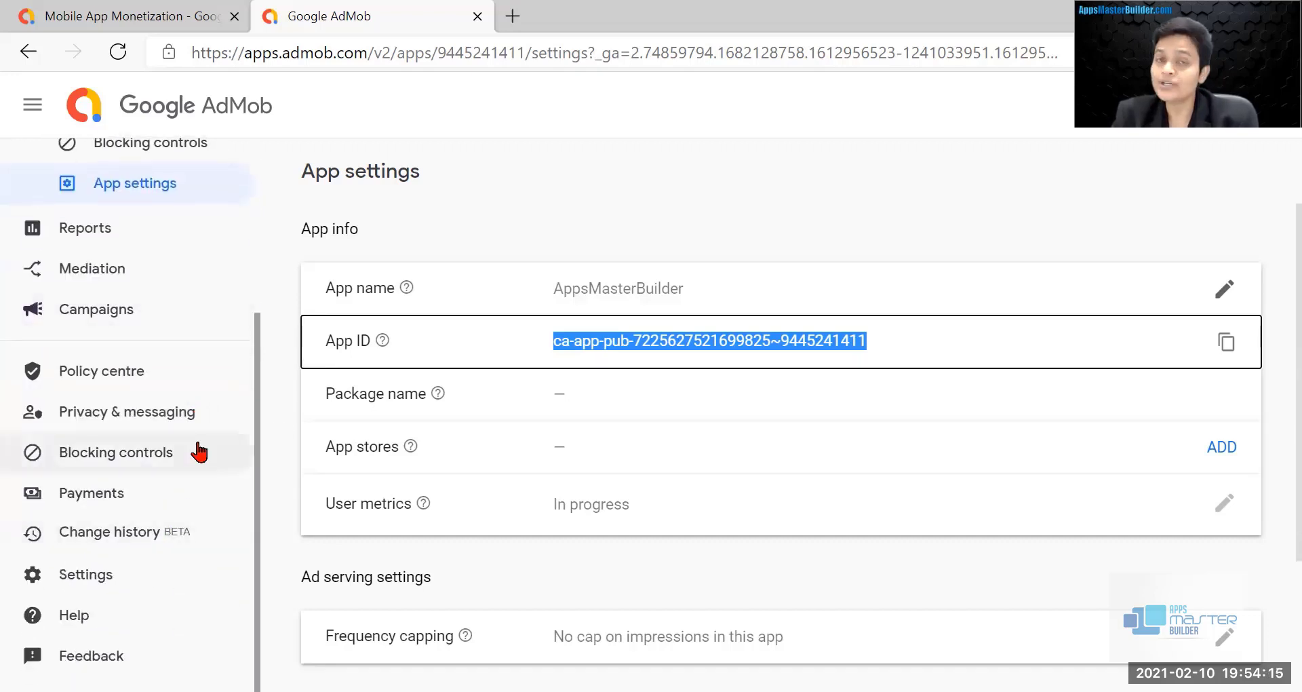
scroll(199, 453, up, 3)
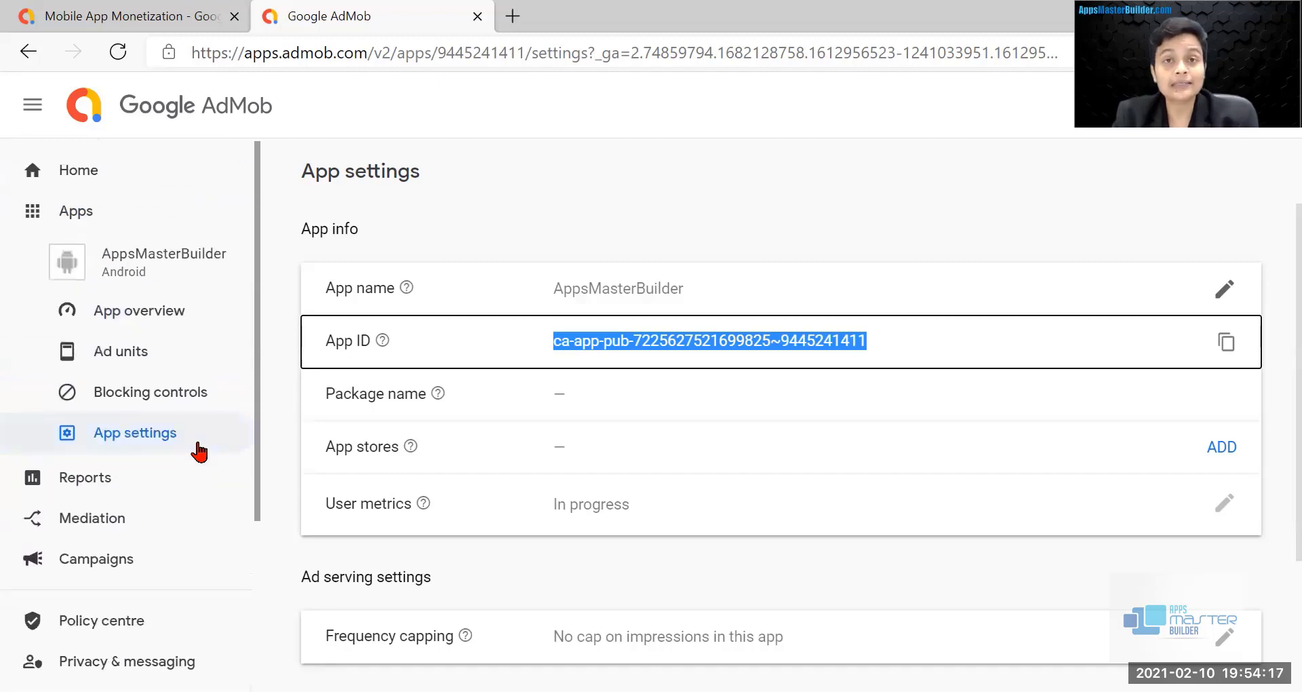
Step: Open the sensitive categories in AppsMasterBuilder's blocking controls and review the list of standard ad categories
click(175, 394)
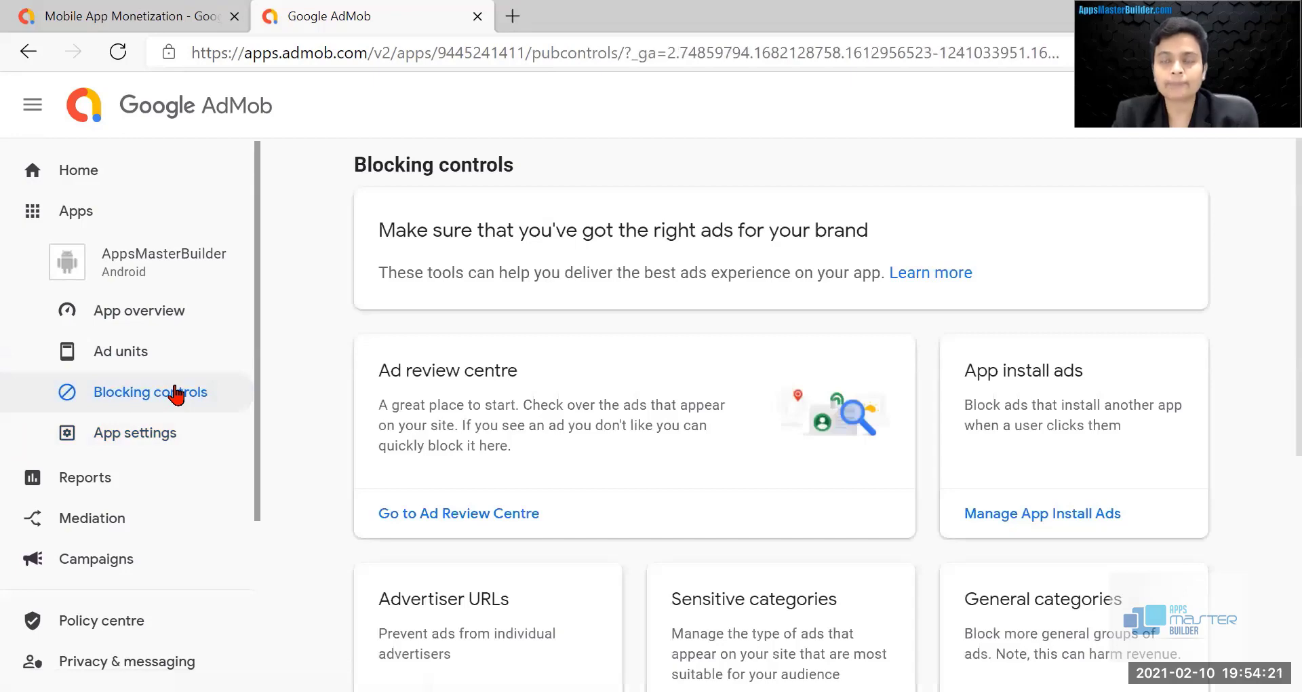
scroll(880, 392, down, 5)
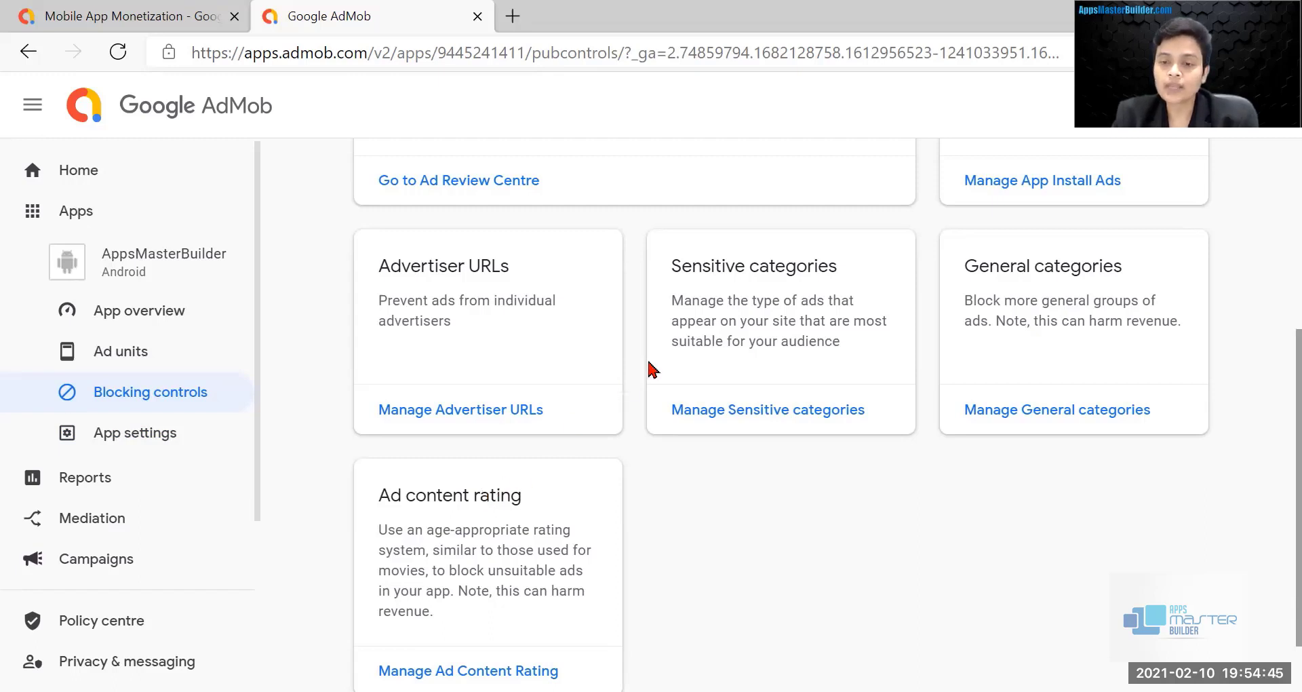
click(804, 411)
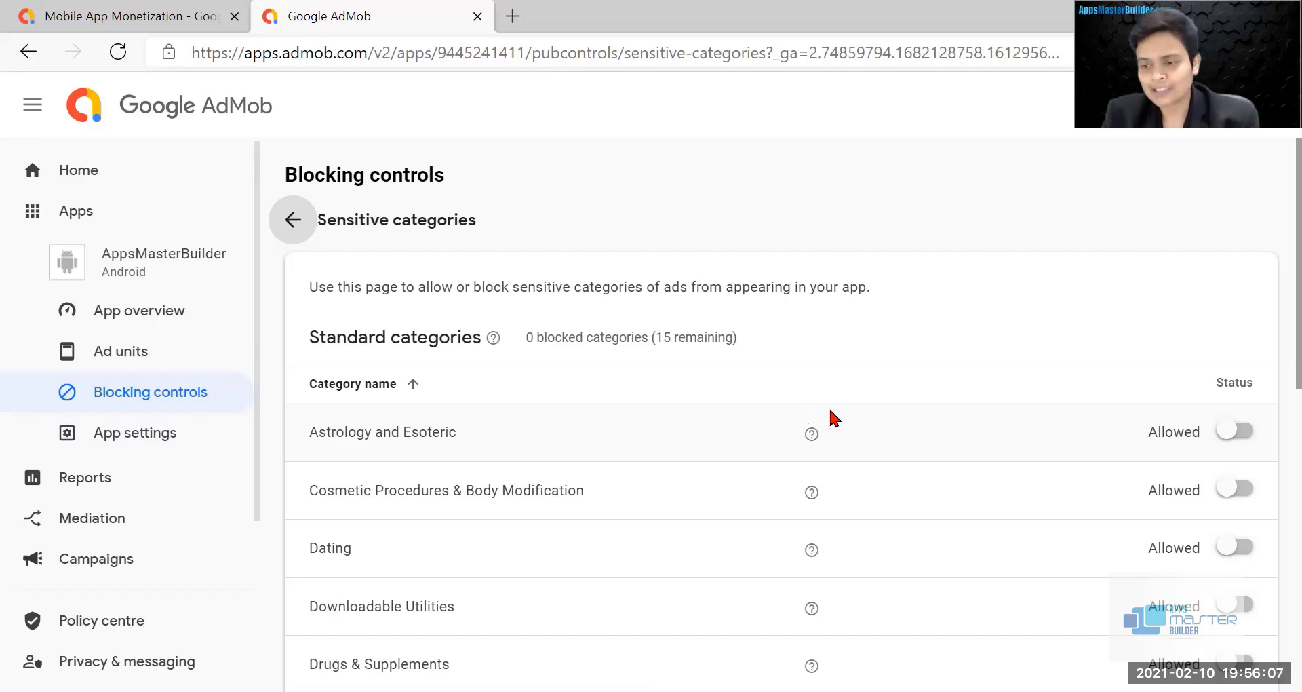
scroll(874, 450, down, 1)
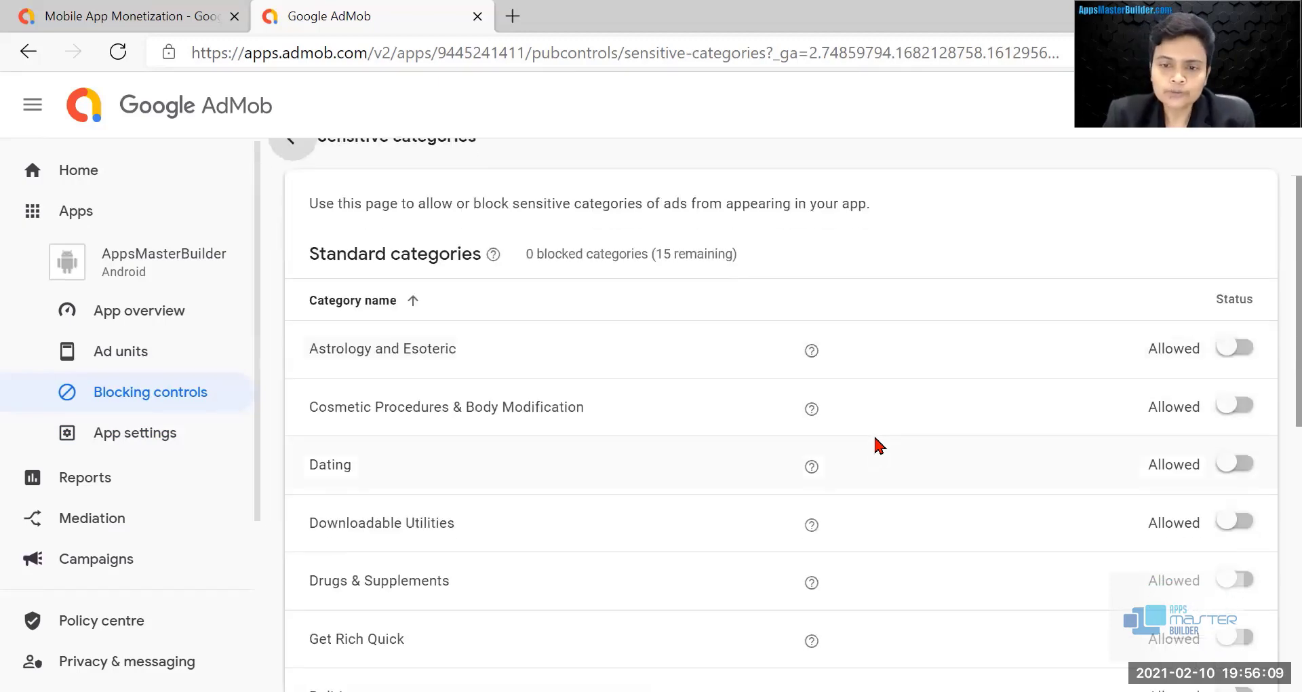
scroll(1096, 350, down, 8)
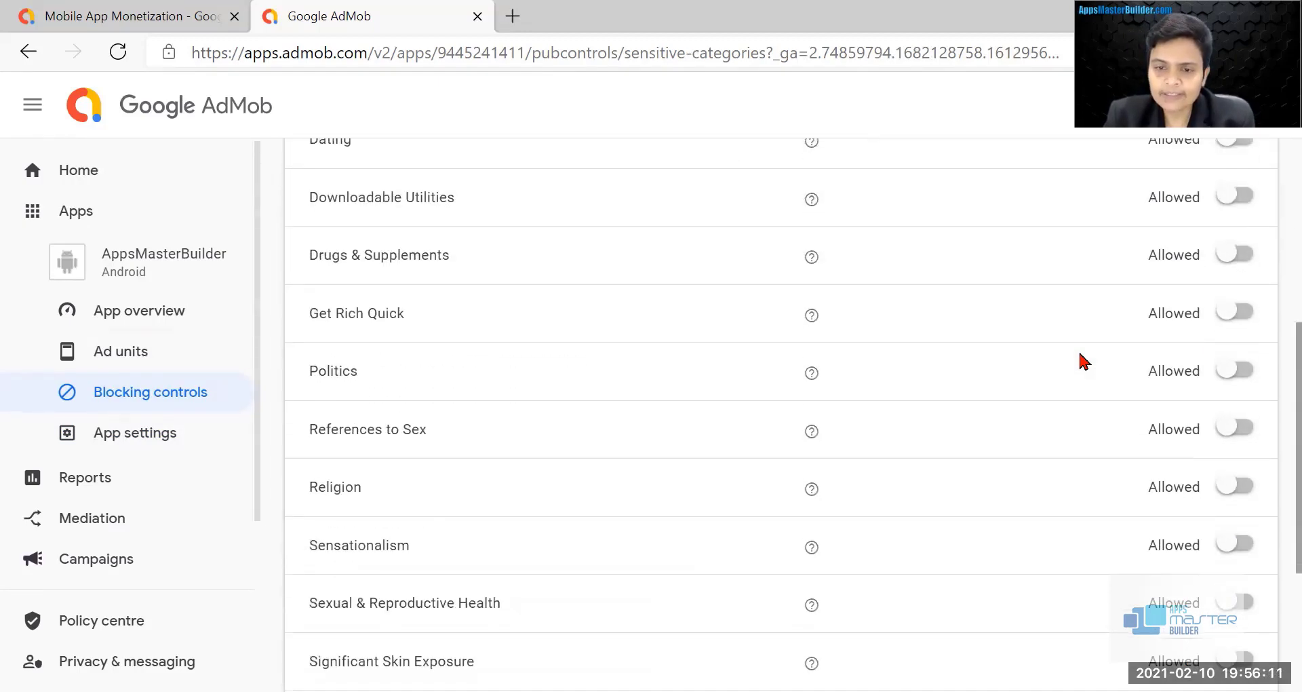
Step: Block the Astrology and Esoteric category in AppsMasterBuilder's standard sensitive ad categories
scroll(1081, 360, up, 9)
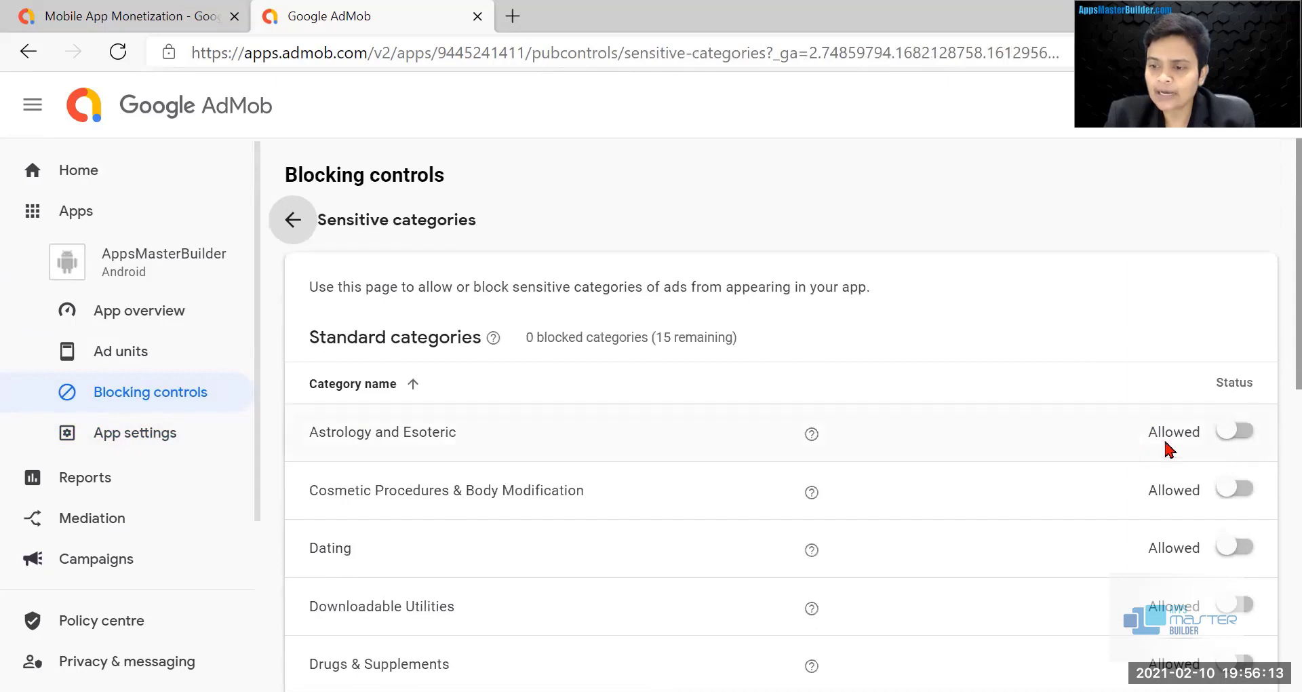
click(1235, 431)
scroll(1233, 433, down, 3)
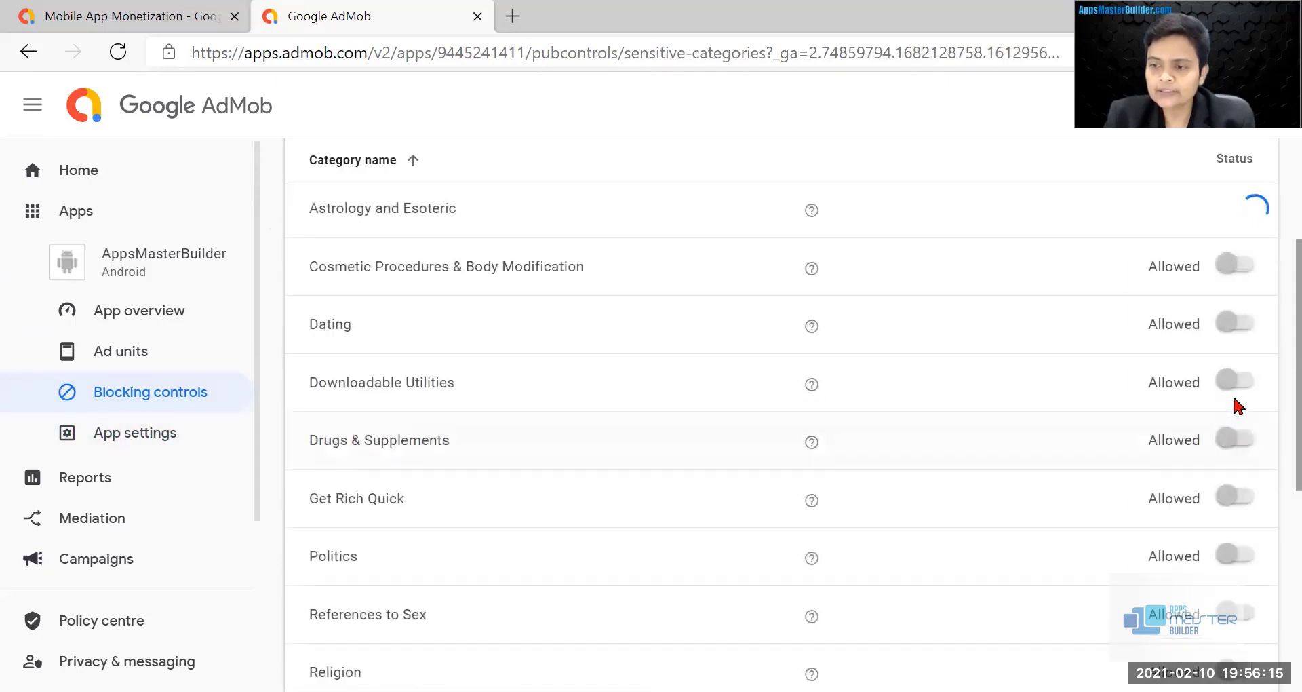
scroll(1241, 339, up, 3)
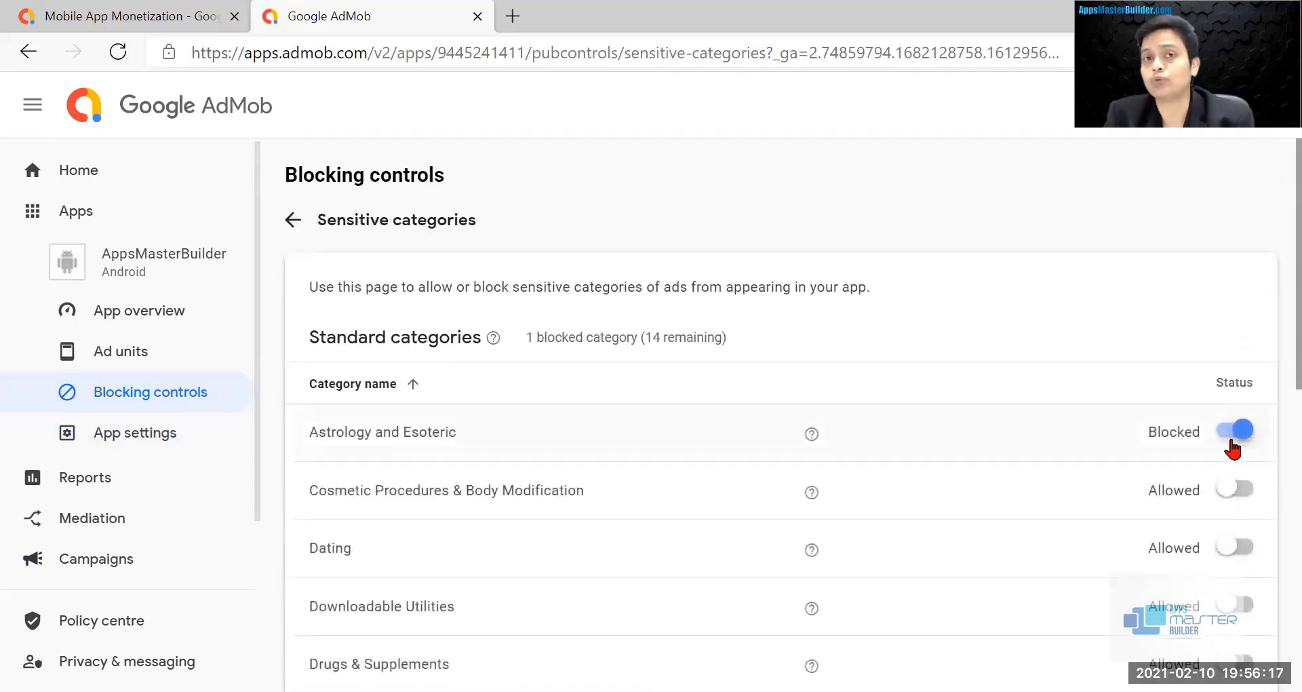
Step: Review the remaining standard sensitive categories, from Cosmetic Procedures & Body Modification through Weight Loss
scroll(543, 430, down, 3)
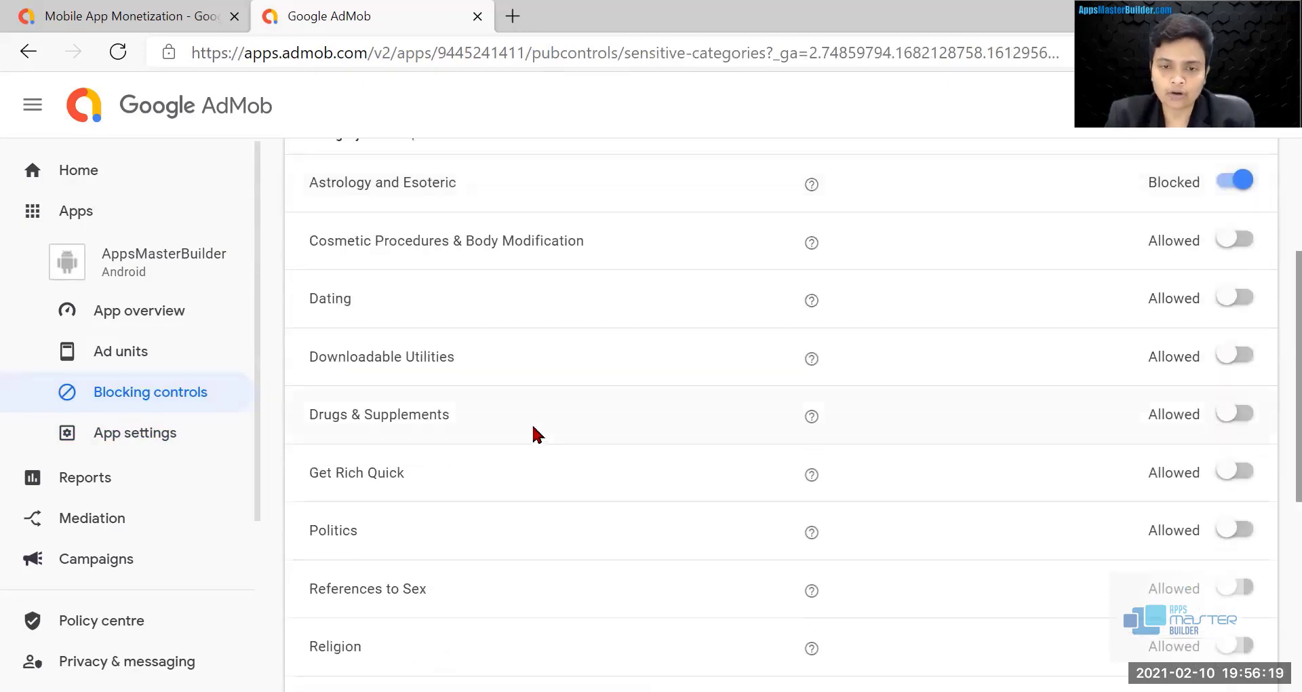
scroll(486, 308, down, 3)
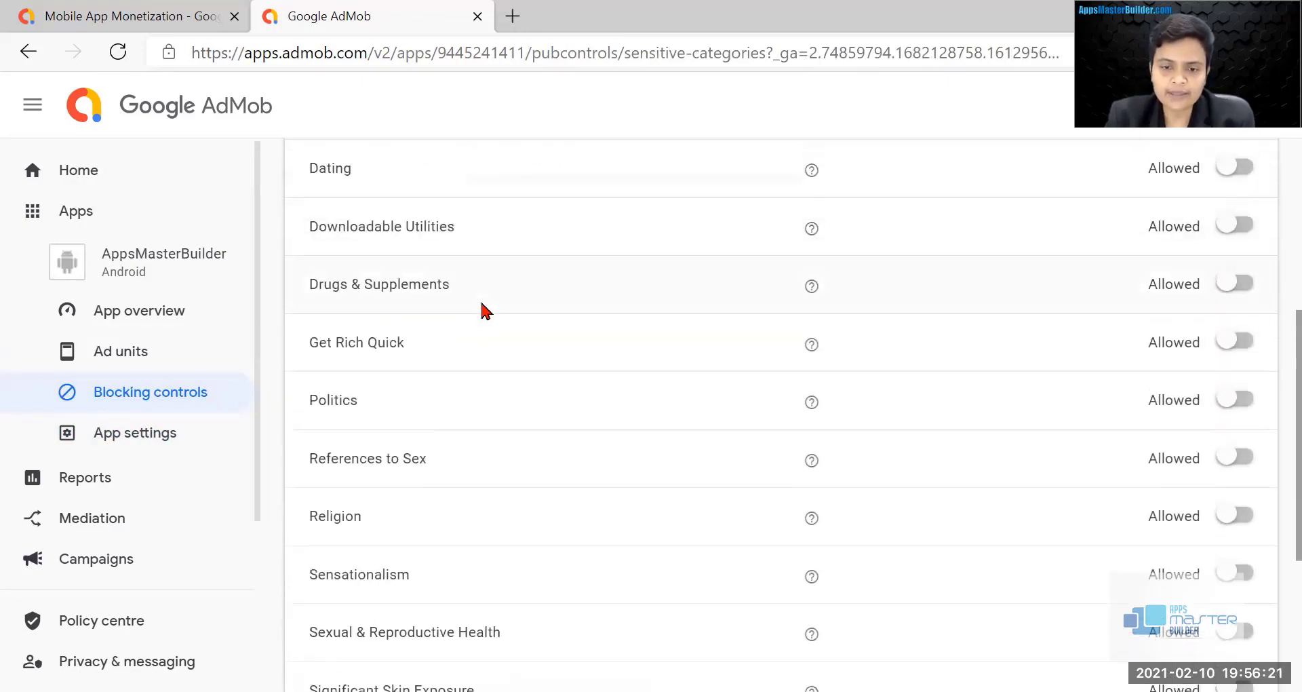
scroll(486, 308, down, 2)
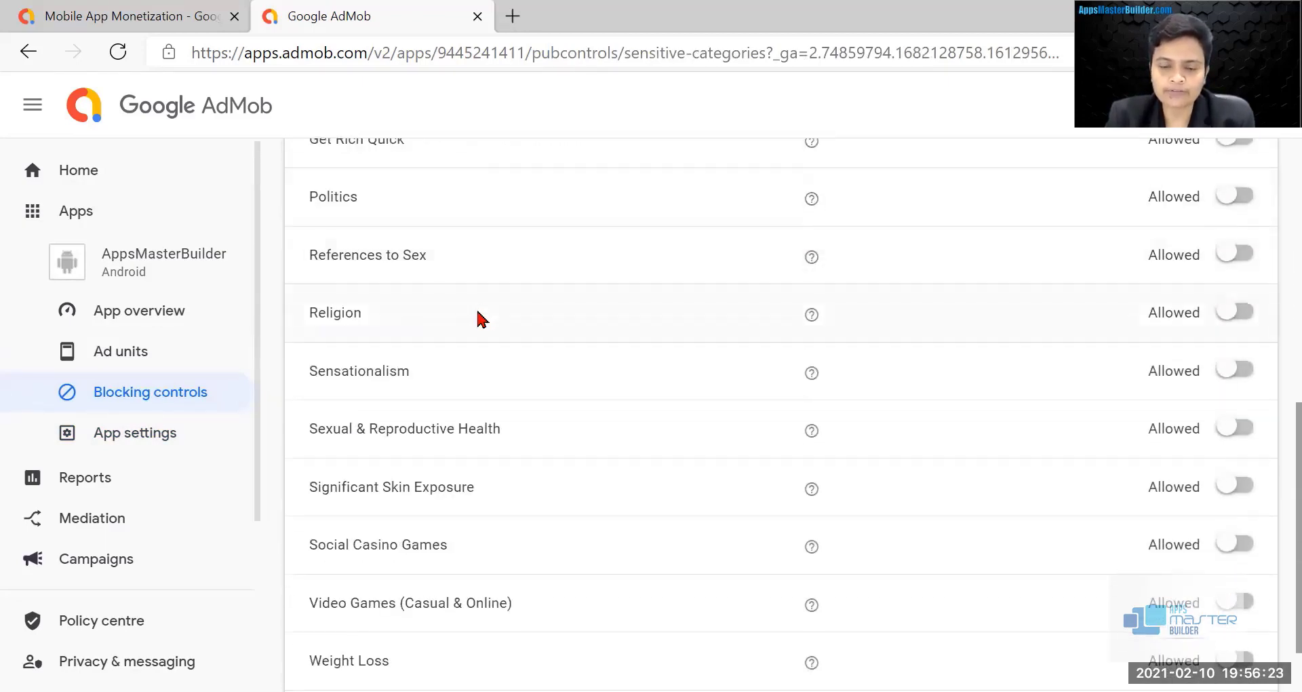
scroll(482, 311, down, 2)
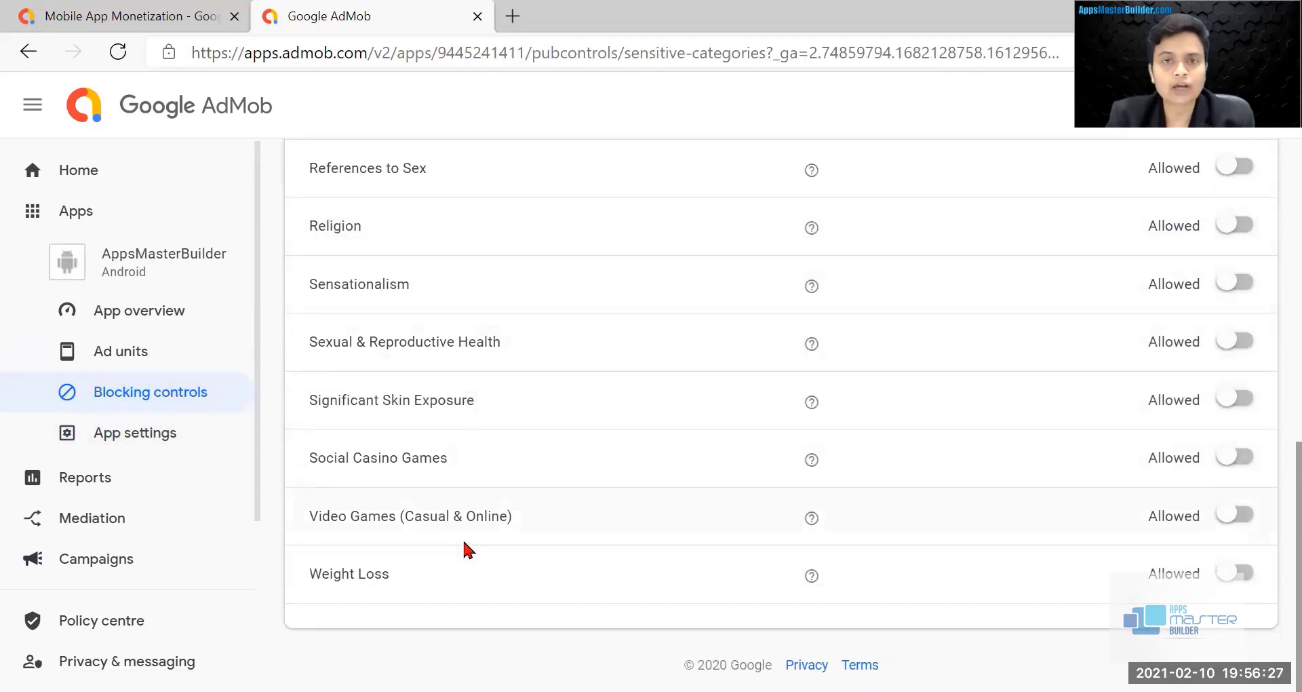
scroll(512, 468, up, 5)
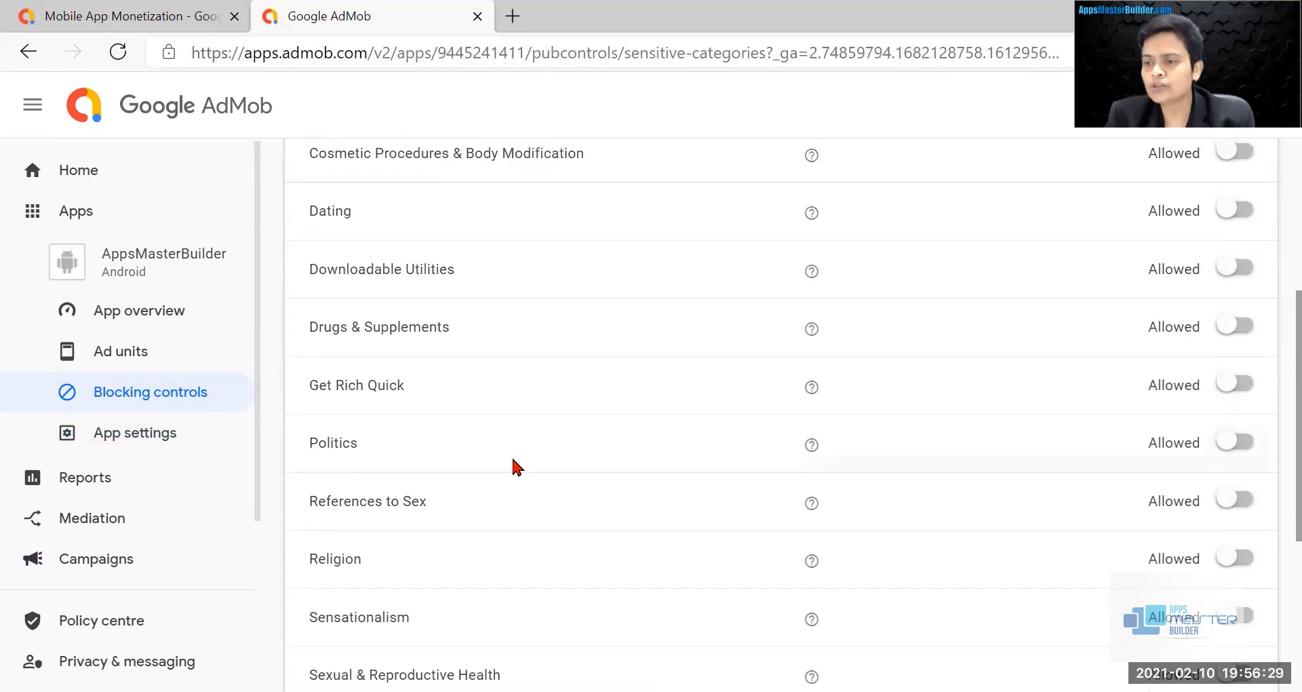
scroll(514, 467, up, 2)
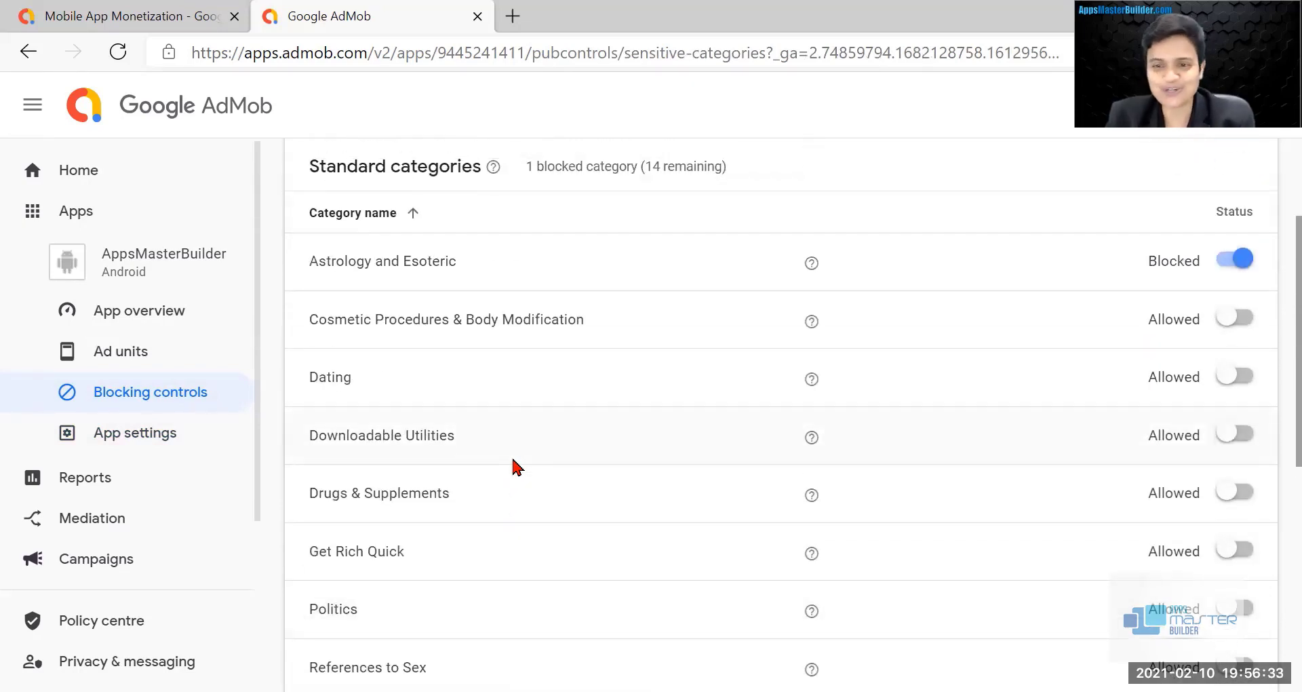
scroll(515, 467, up, 3)
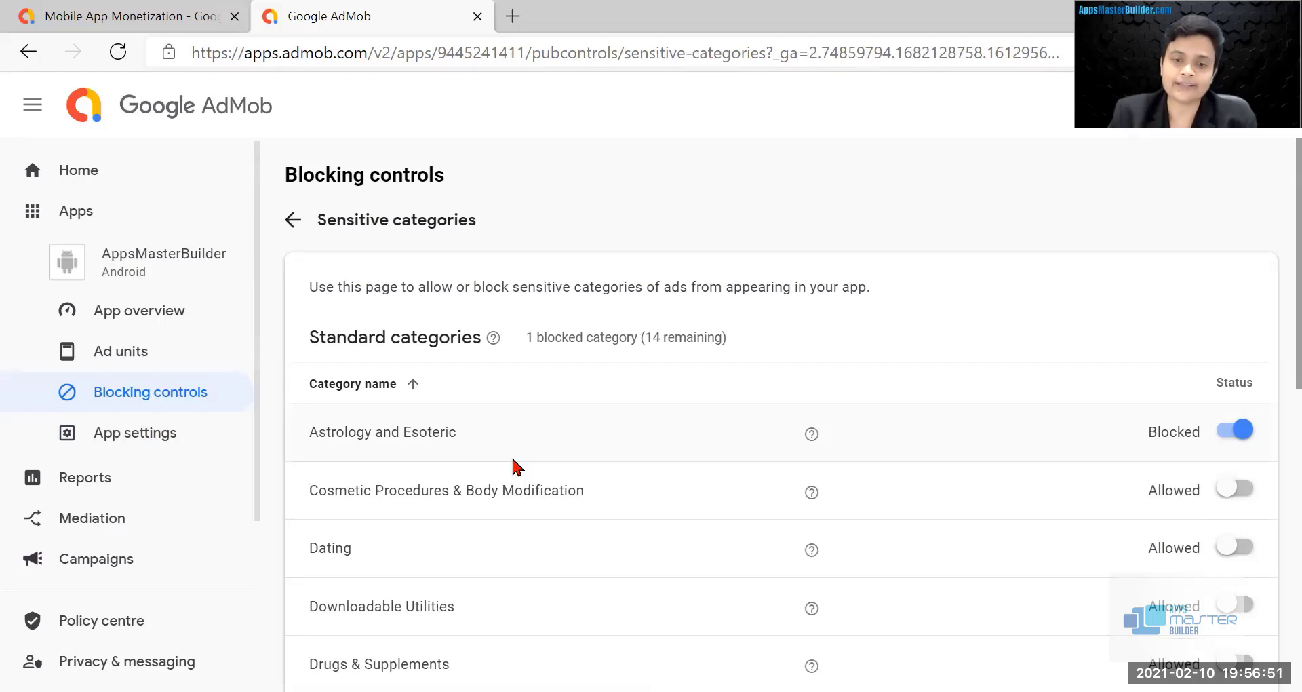
Step: Return to the blocking controls overview and open the ad content rating settings
click(308, 227)
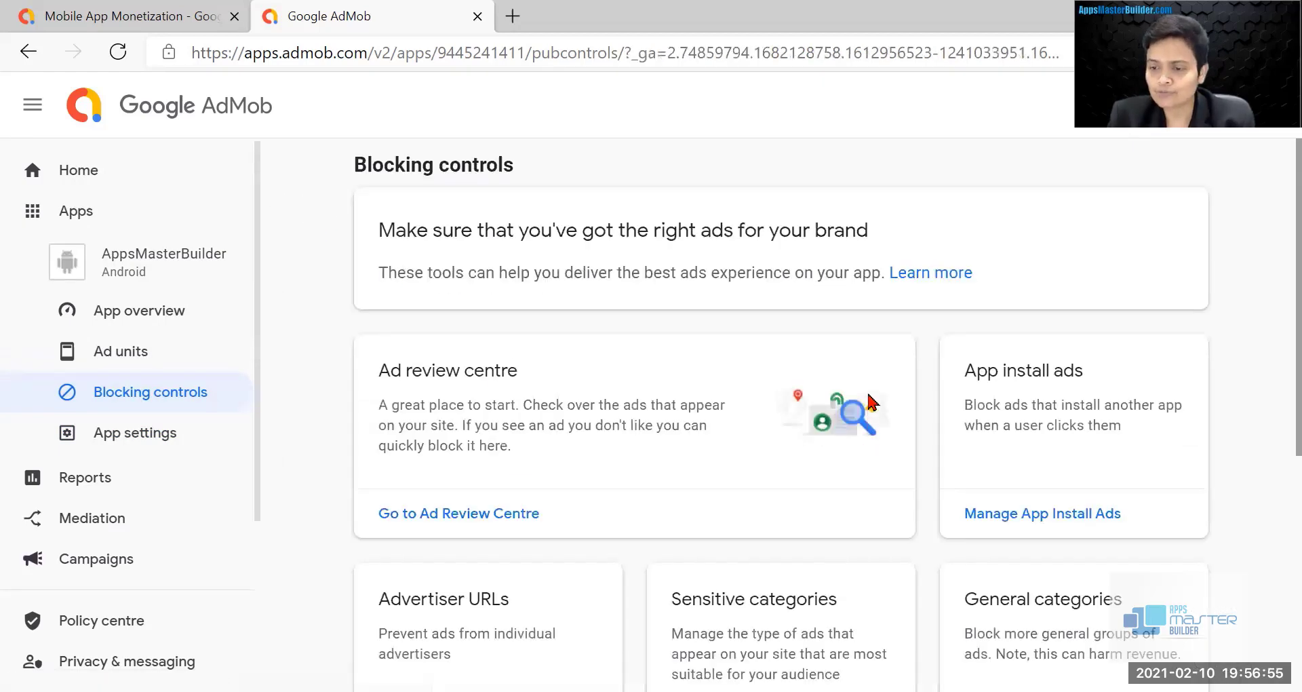
scroll(874, 400, down, 3)
scroll(873, 400, down, 3)
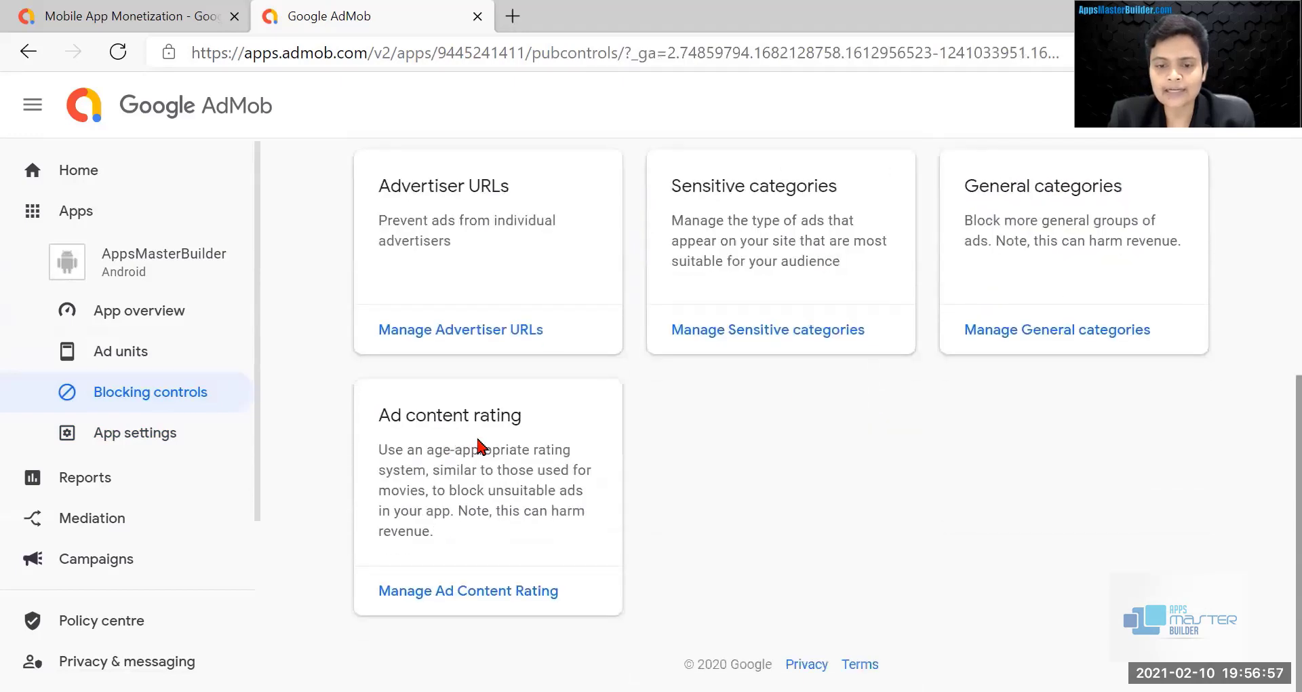
click(475, 600)
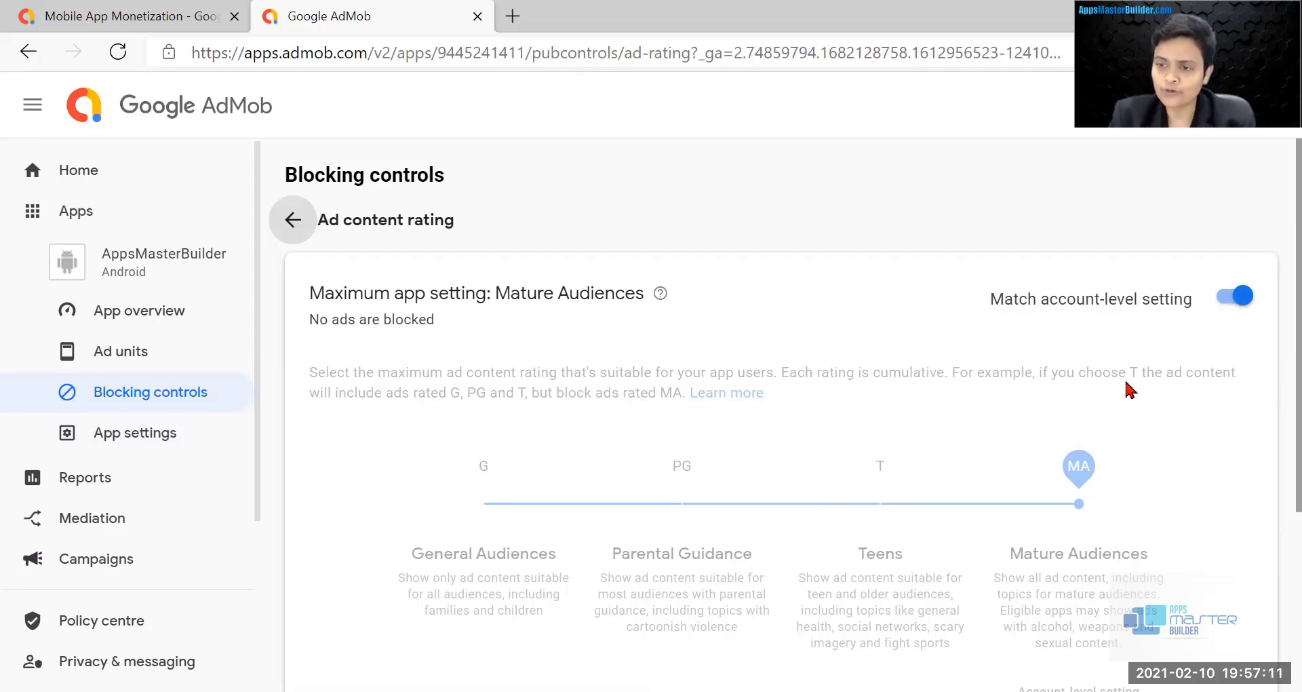
Step: Stop matching the account-level setting, set the maximum ad content rating to G (General Audiences), and check the estimated impact
scroll(1126, 390, down, 2)
scroll(1127, 391, up, 1)
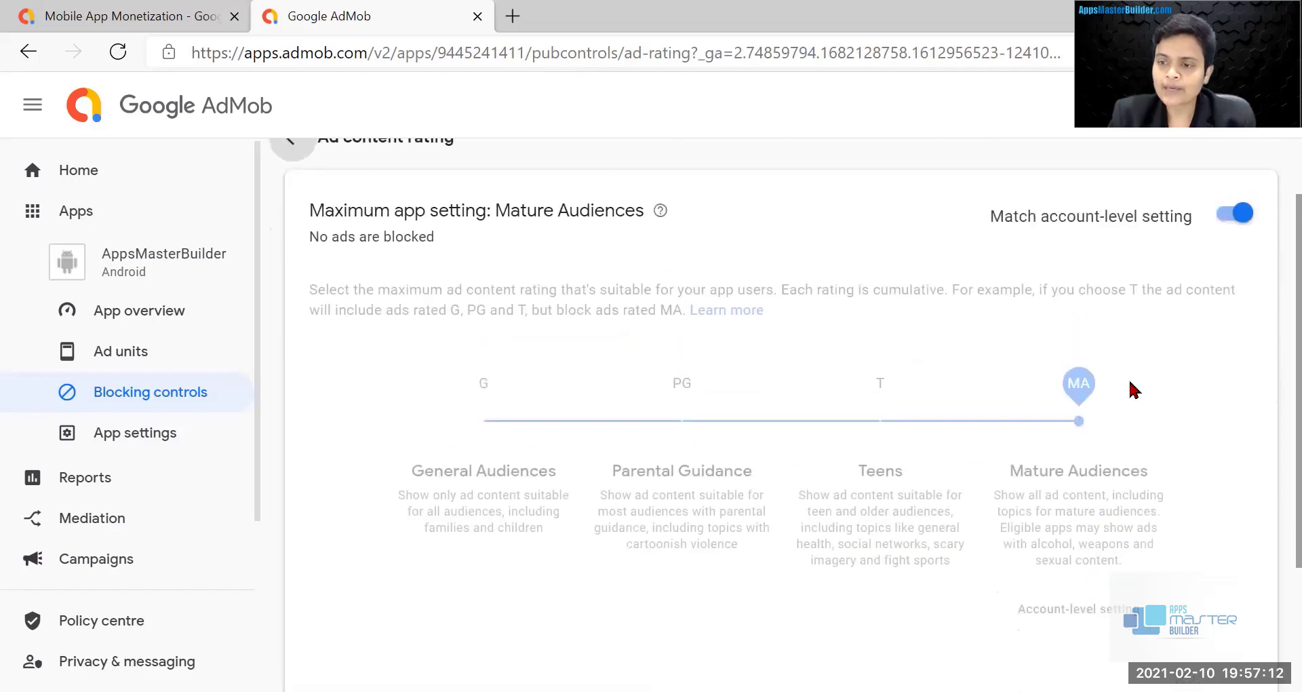
click(1241, 217)
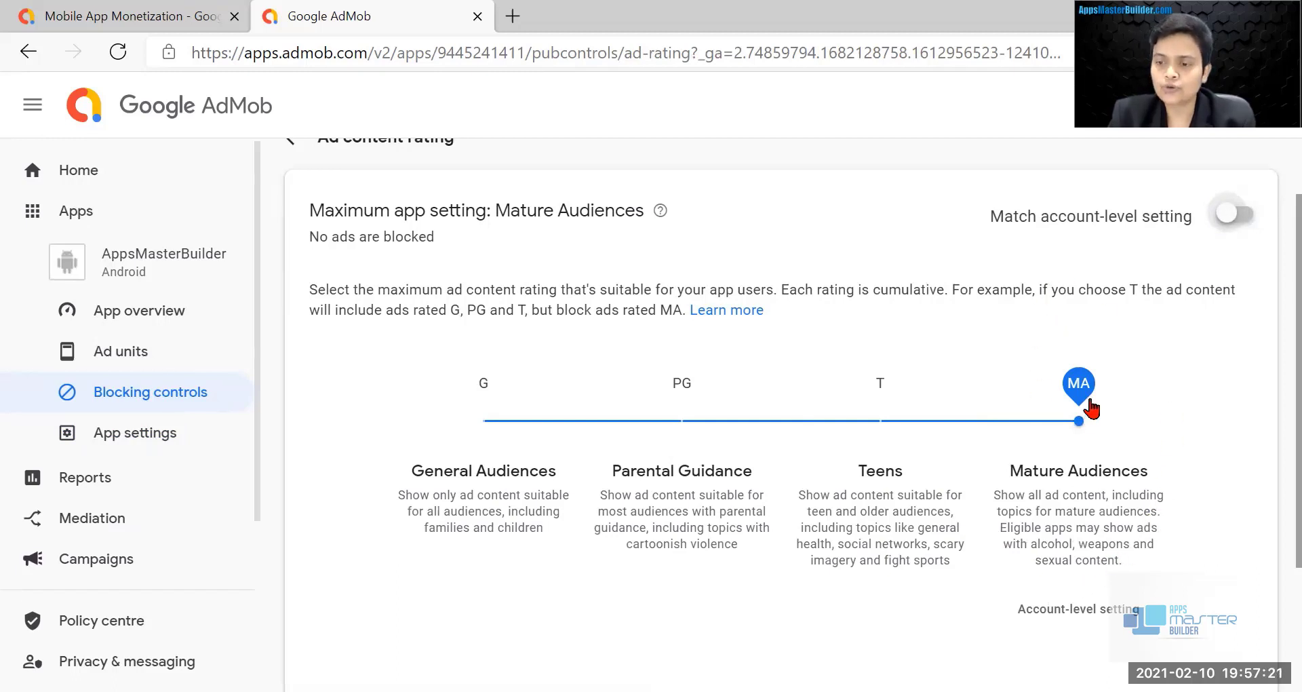
drag(1091, 390, 487, 366)
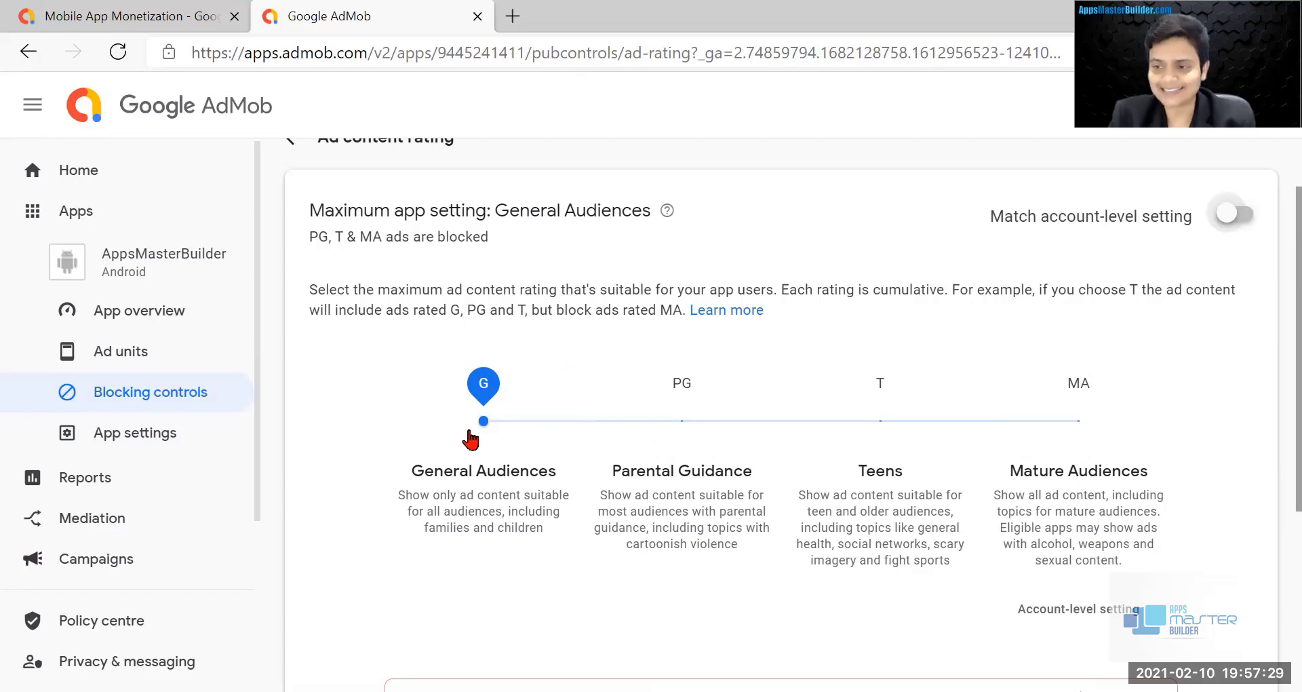
click(484, 420)
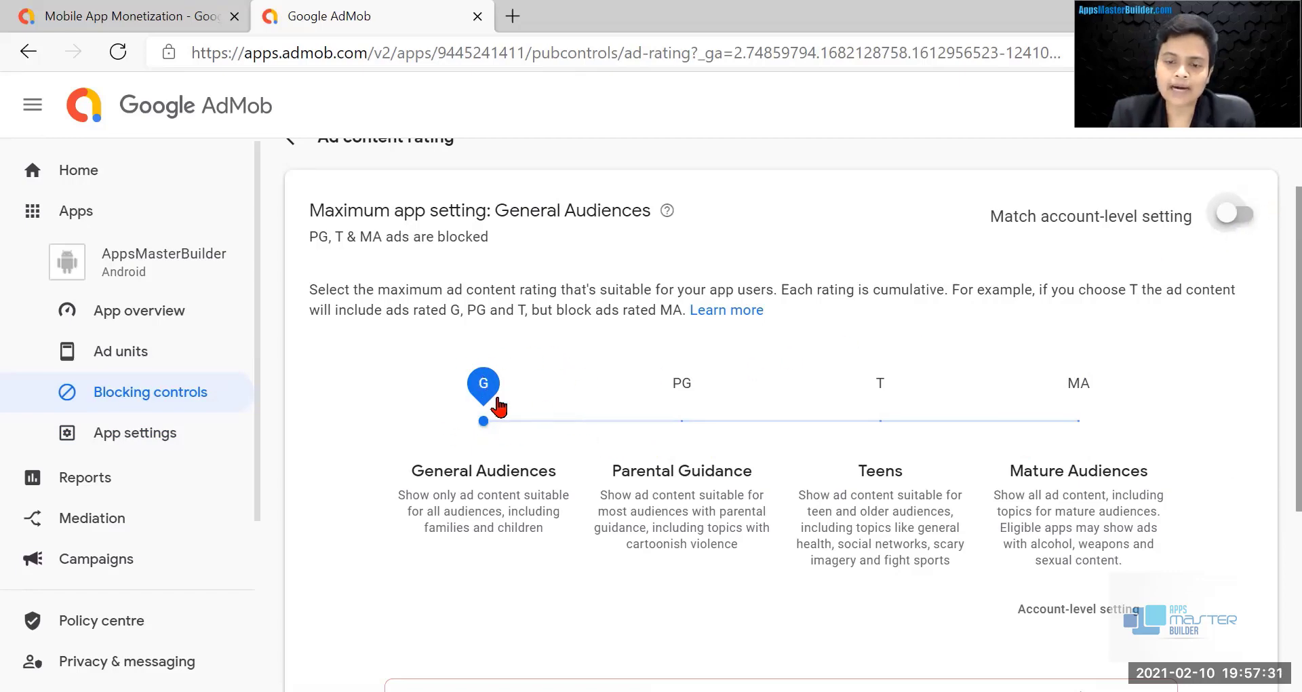
scroll(791, 441, down, 5)
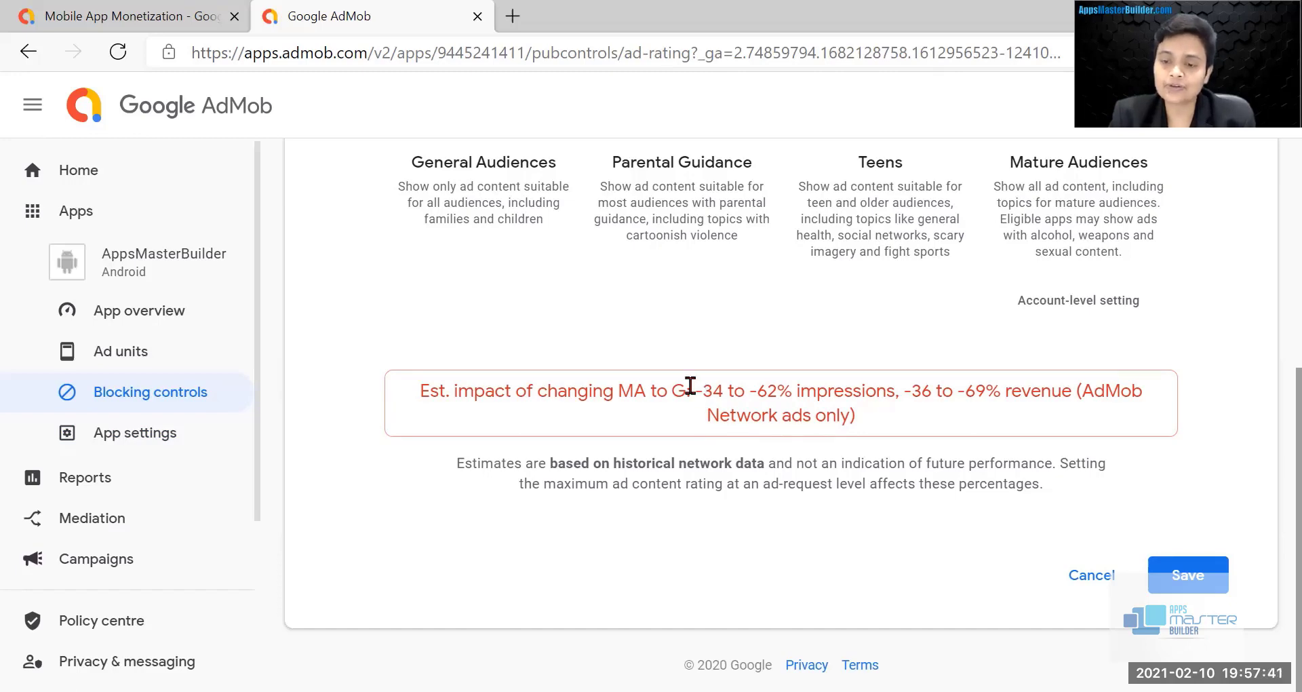
scroll(690, 385, up, 5)
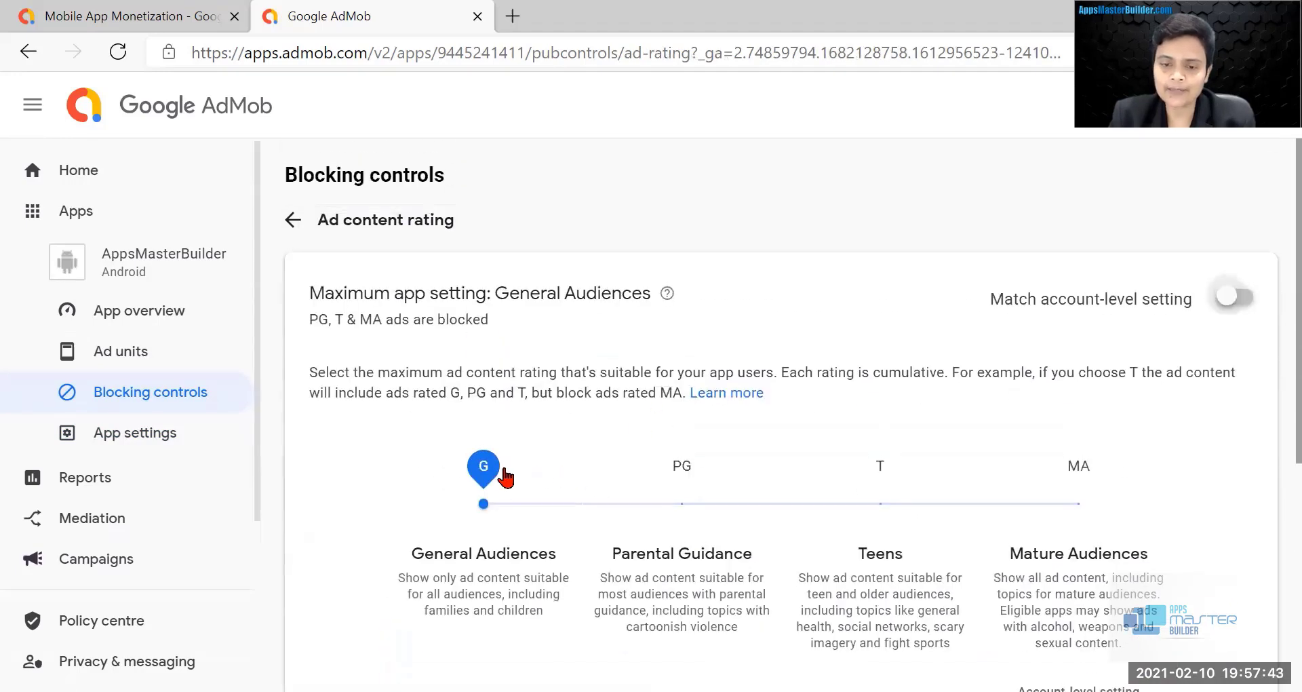
Step: Set the maximum ad content rating back to MA (Mature Audiences) and re-enable matching the account-level setting
drag(489, 476, 1197, 519)
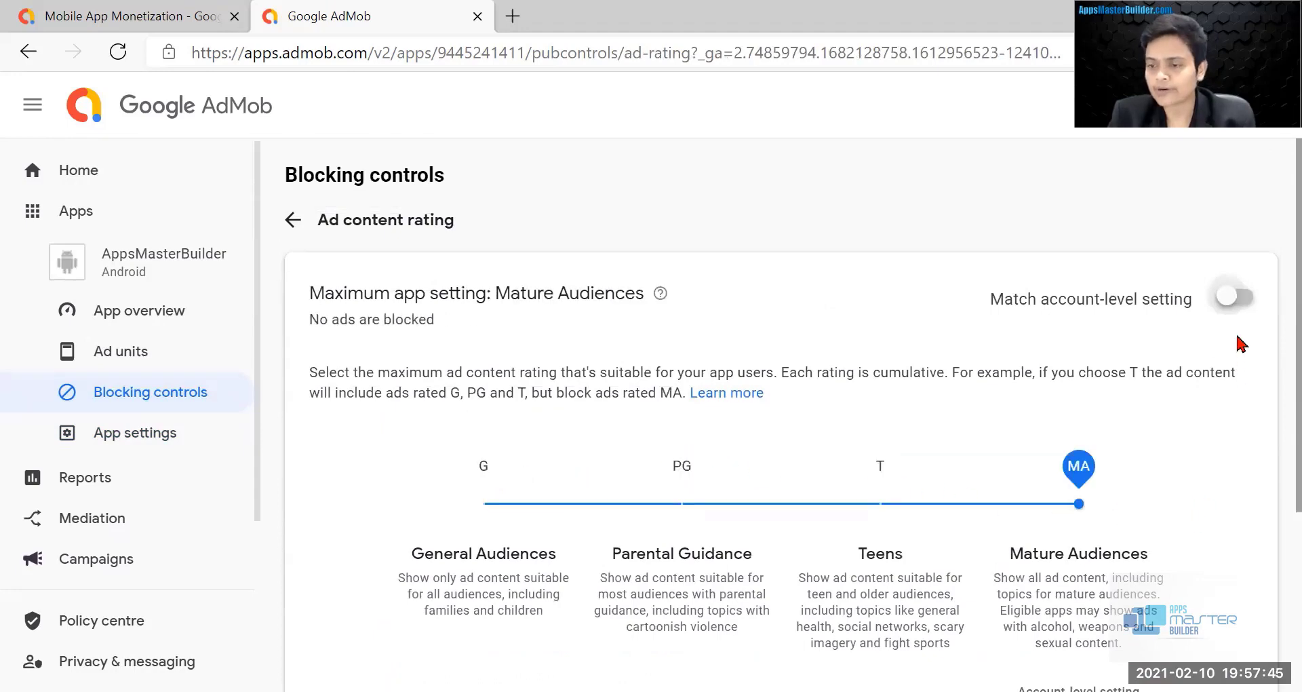
click(1226, 301)
scroll(1160, 468, down, 4)
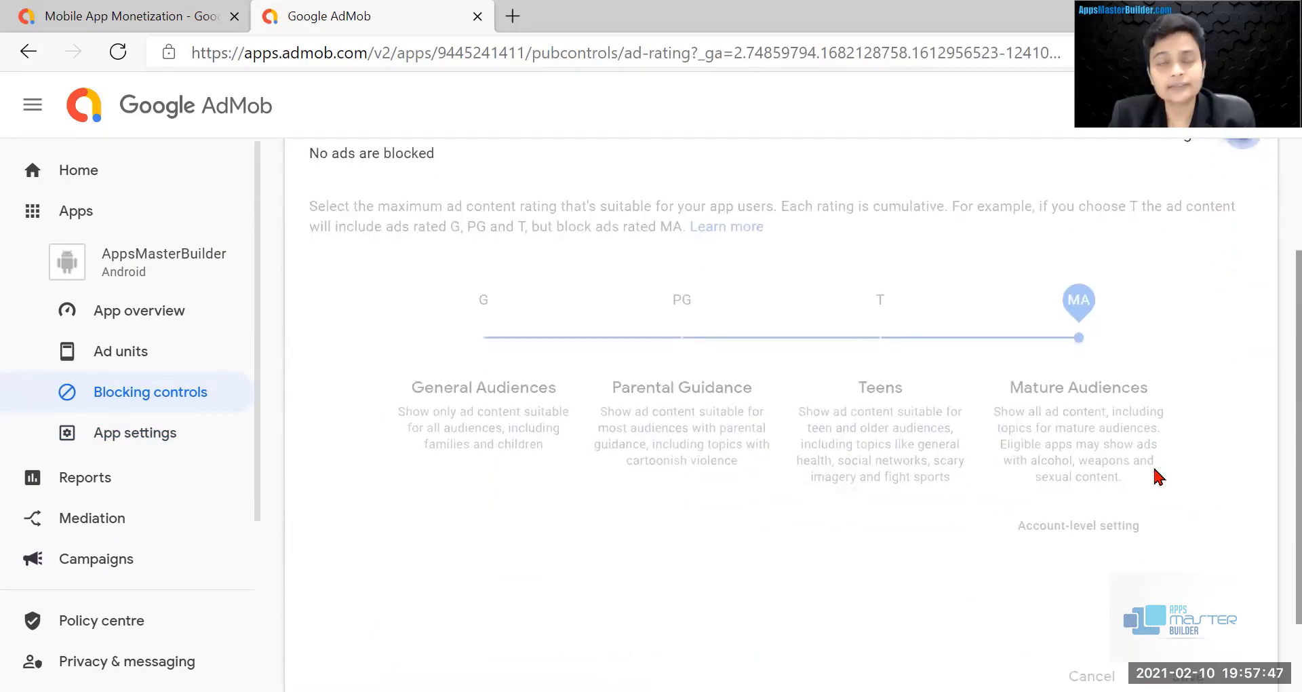
scroll(1160, 477, up, 1)
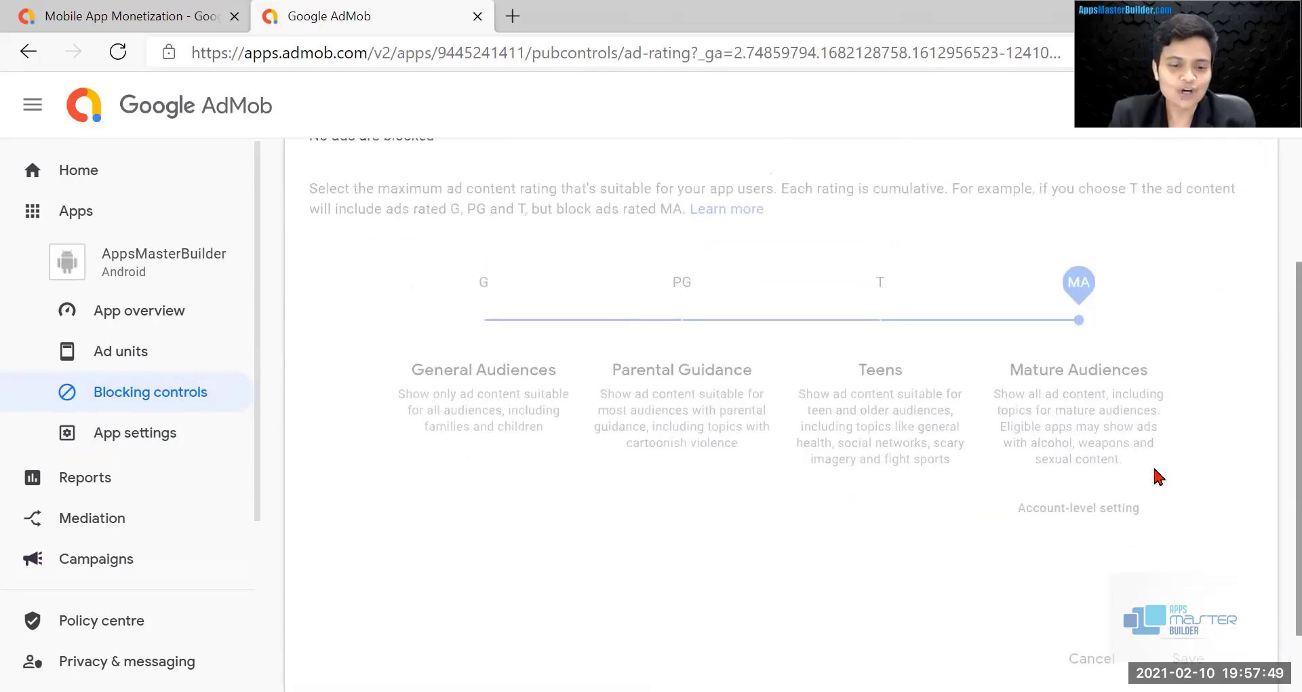
scroll(1159, 477, up, 1)
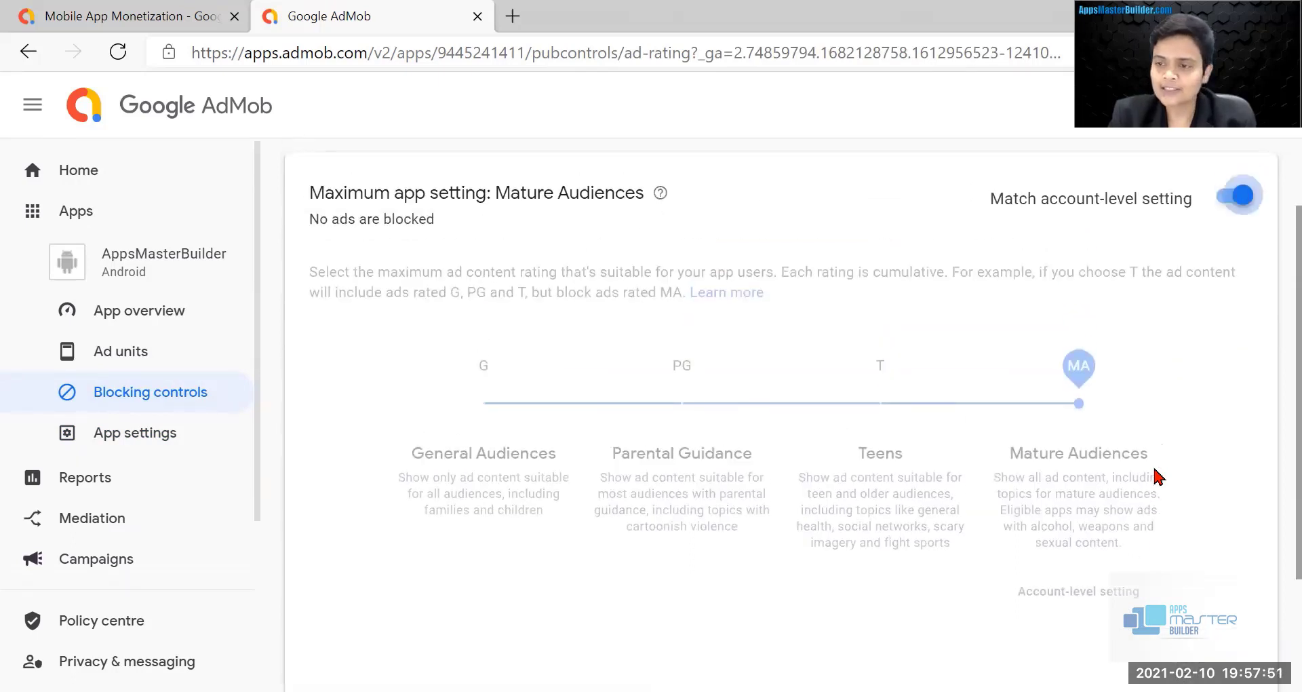